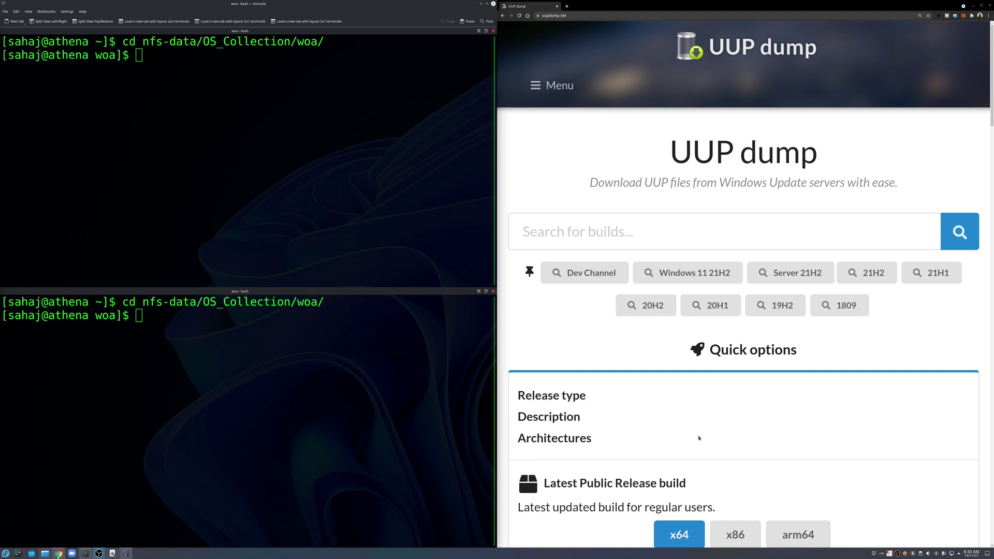
Open the Latest Public Release and Latest Beta Channel arm64 builds in new tabs, then view the 21H1 19043.1348 result.
{"action": "scroll", "coordinate": [699, 438], "scroll_direction": "down", "scroll_amount": 1}
{"action": "scroll", "coordinate": [699, 423], "scroll_direction": "down", "scroll_amount": 1}
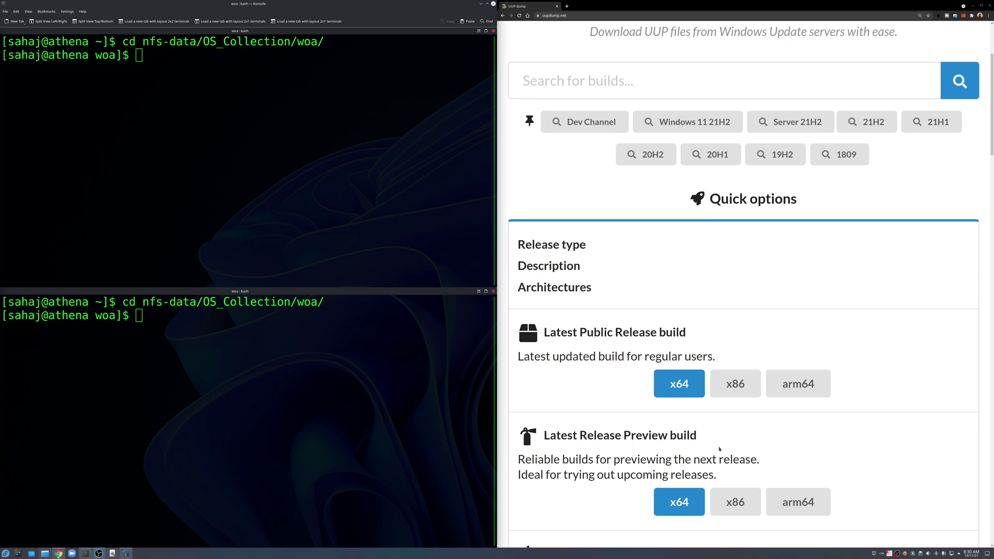
{"action": "scroll", "coordinate": [720, 429], "scroll_direction": "down", "scroll_amount": 1}
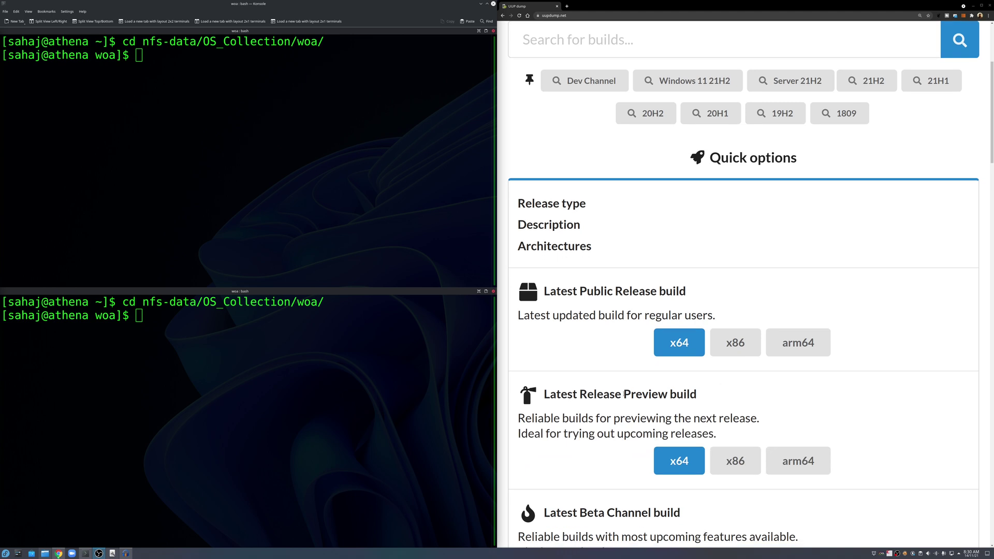
{"action": "middle_click", "coordinate": [807, 339]}
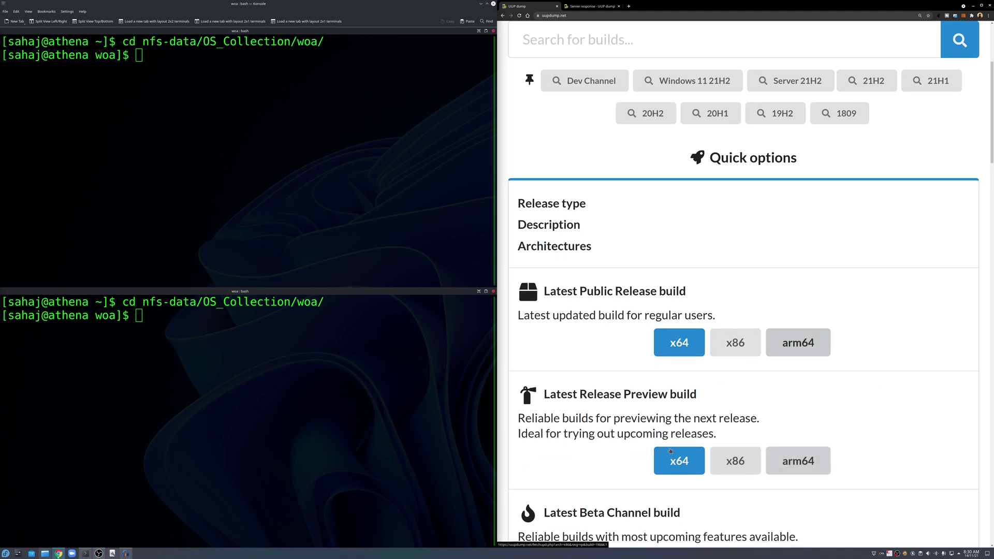
{"action": "scroll", "coordinate": [538, 434], "scroll_direction": "down", "scroll_amount": 2}
{"action": "scroll", "coordinate": [534, 433], "scroll_direction": "down", "scroll_amount": 1}
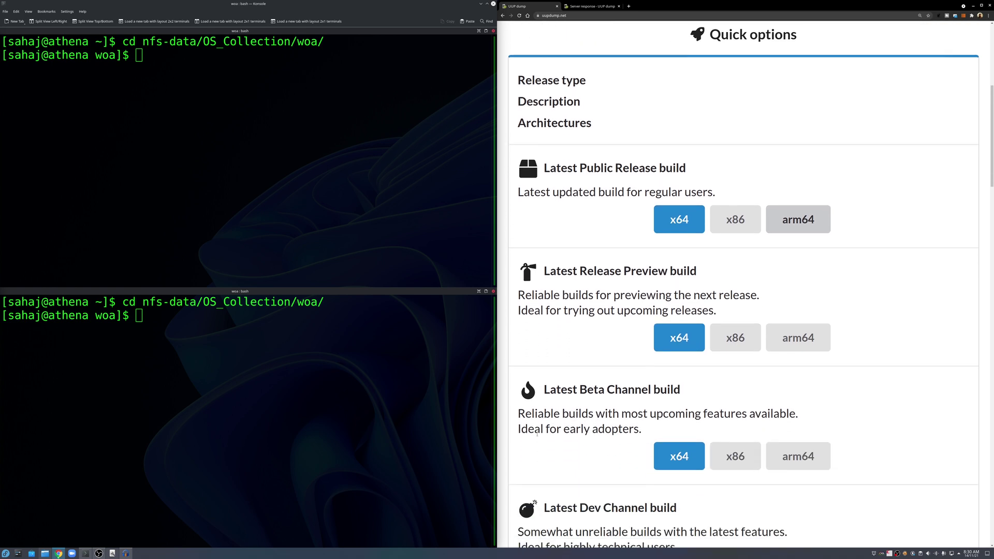
{"action": "middle_click", "coordinate": [810, 462]}
{"action": "left_click", "coordinate": [600, 8]}
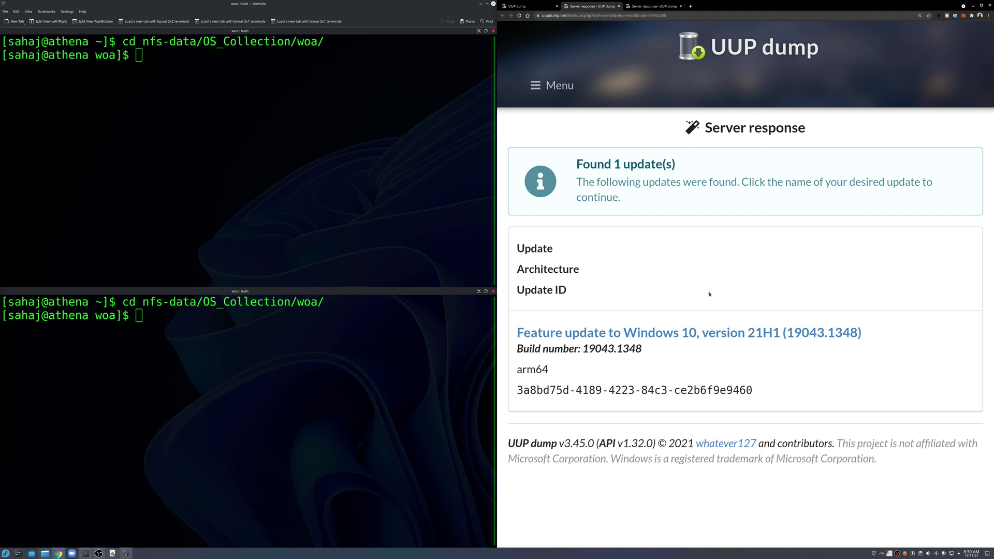
Compare the public release and beta channel arm64 server responses across the tabs.
{"action": "left_click", "coordinate": [532, 10]}
{"action": "left_click", "coordinate": [610, 8]}
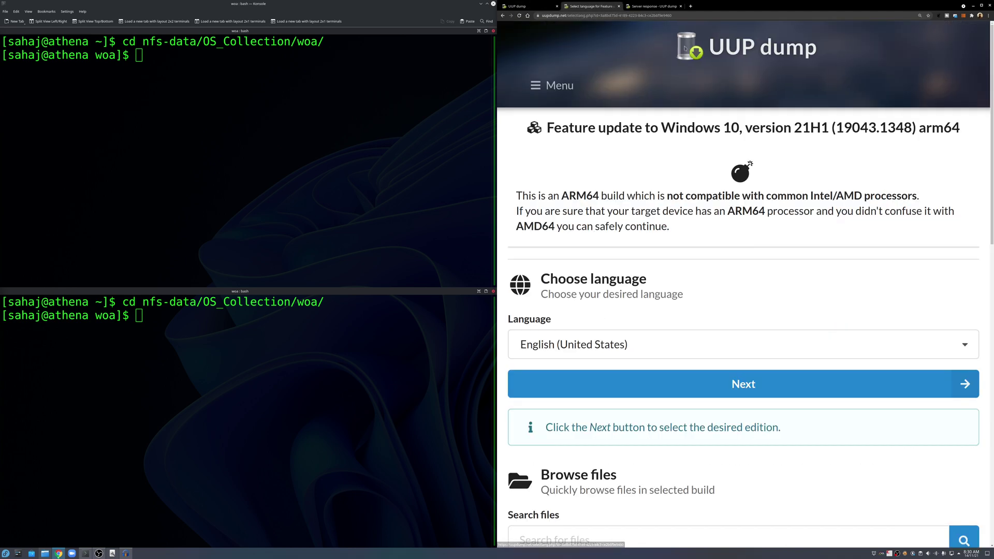
{"action": "left_click", "coordinate": [660, 7]}
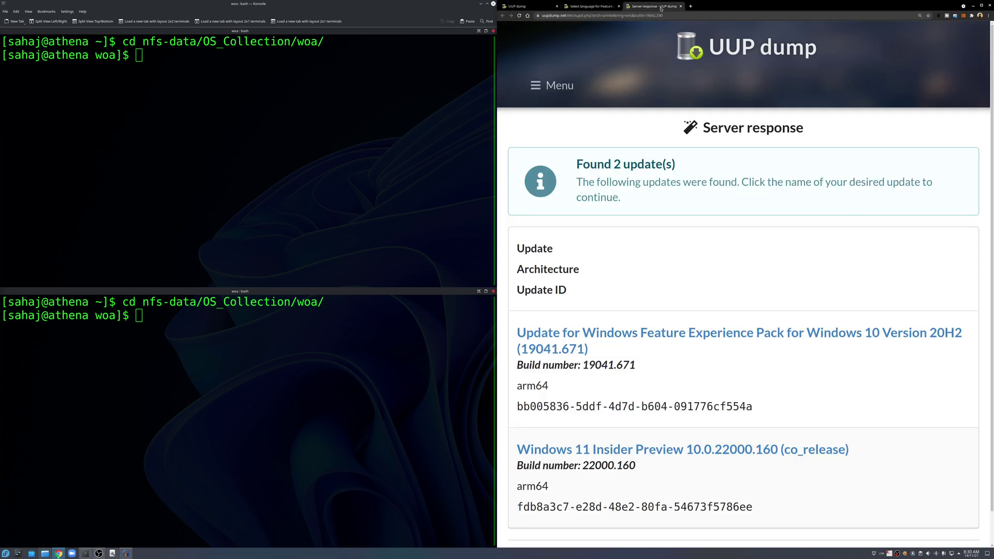
{"action": "left_click", "coordinate": [533, 7]}
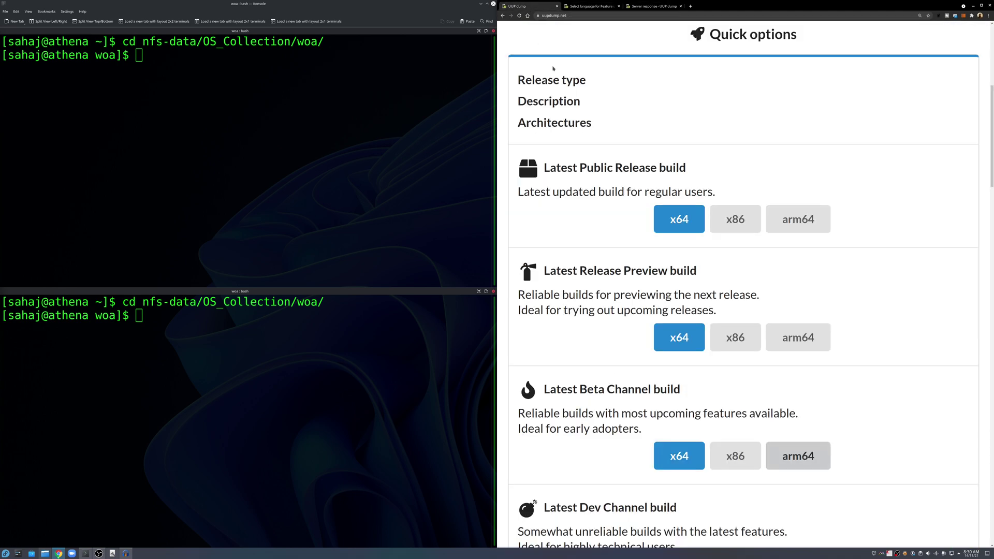
{"action": "left_click", "coordinate": [650, 8]}
Open the Windows 11 Insider Preview 22000.160 build's language page, then return to the 21H1 language page.
{"action": "scroll", "coordinate": [702, 428], "scroll_direction": "down", "scroll_amount": 1}
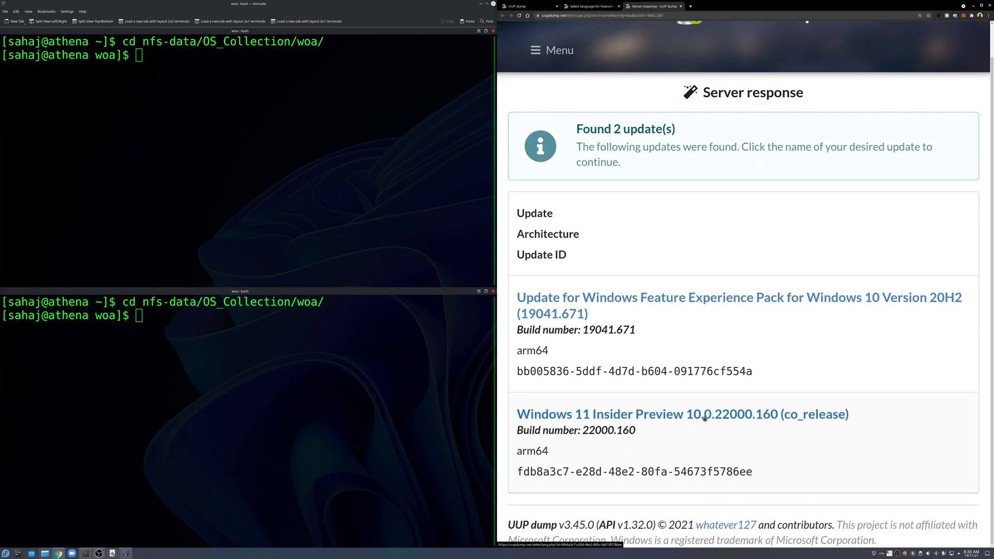
{"action": "left_click", "coordinate": [703, 416]}
{"action": "scroll", "coordinate": [705, 418], "scroll_direction": "down", "scroll_amount": 3}
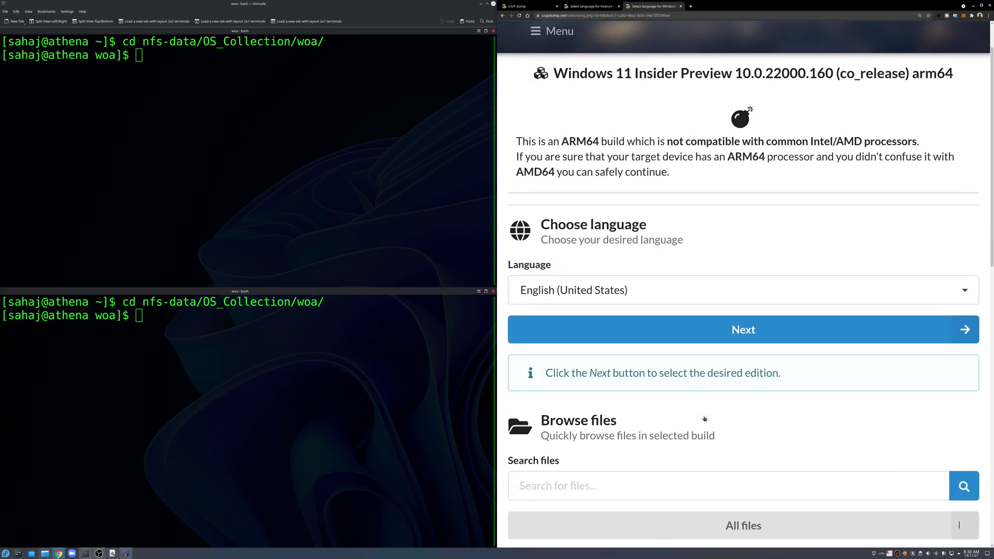
{"action": "key", "text": "ctrl+Page_Up"}
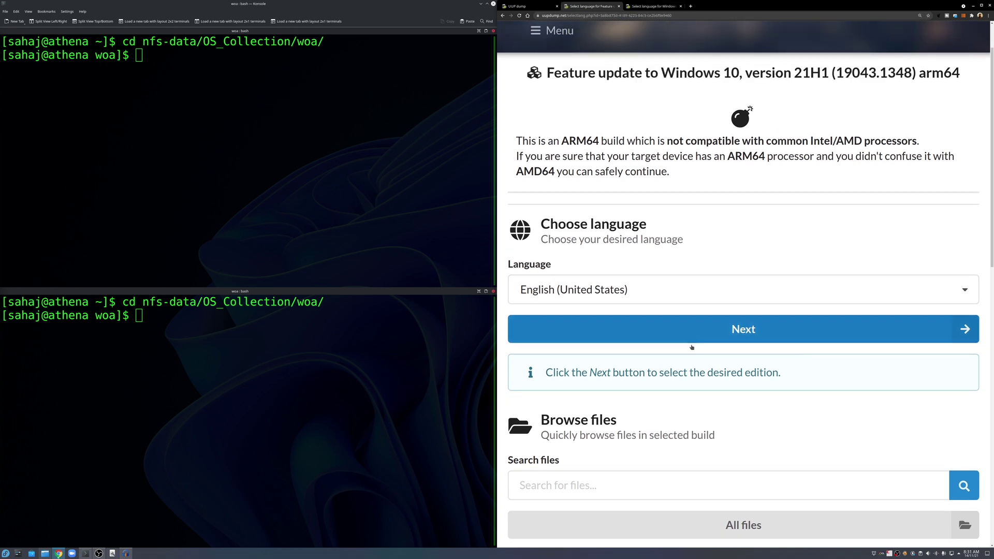
{"action": "scroll", "coordinate": [692, 357], "scroll_direction": "down", "scroll_amount": 1}
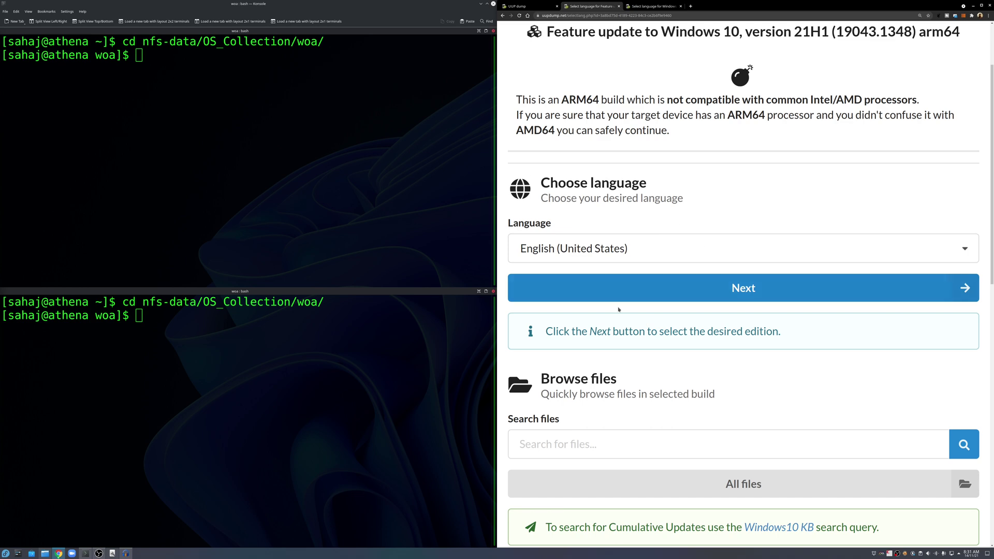
Keep English (United States) and remove Windows Home from the chosen editions.
{"action": "left_click", "coordinate": [619, 292]}
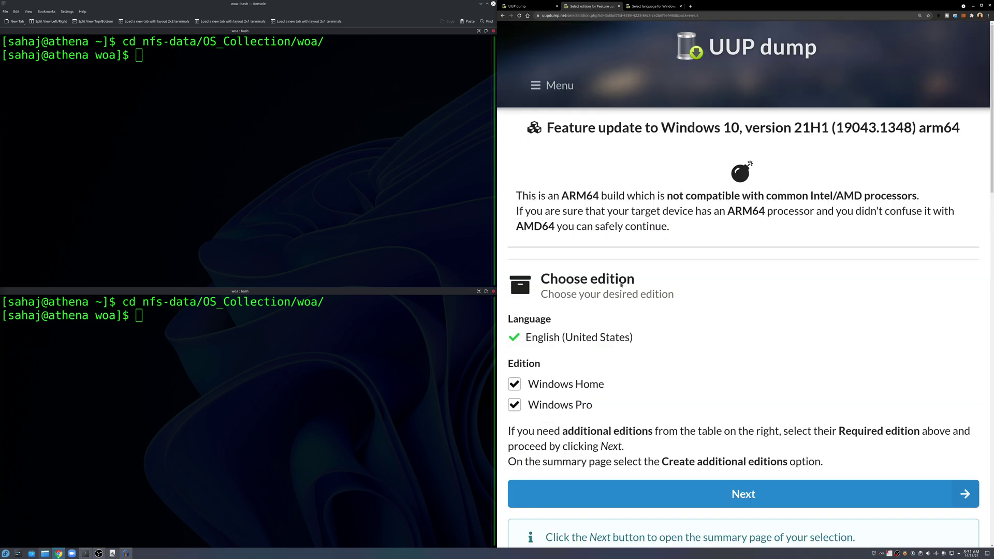
{"action": "left_click", "coordinate": [572, 389]}
{"action": "scroll", "coordinate": [704, 404], "scroll_direction": "down", "scroll_amount": 1}
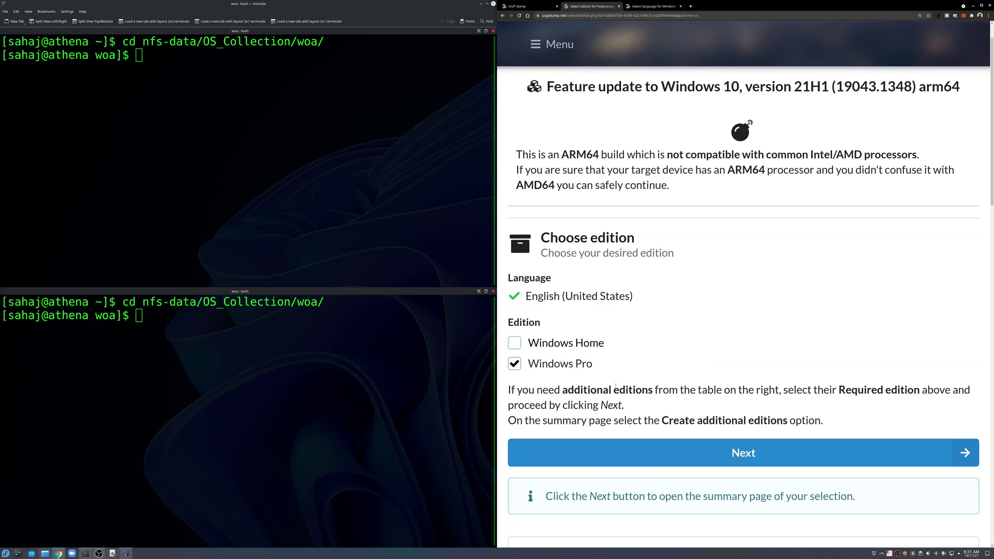
{"action": "left_click", "coordinate": [620, 449]}
Choose 'Download, add additional editions and convert to ISO', keeping only Windows Pro for Workstations.
{"action": "scroll", "coordinate": [620, 440], "scroll_direction": "down", "scroll_amount": 1}
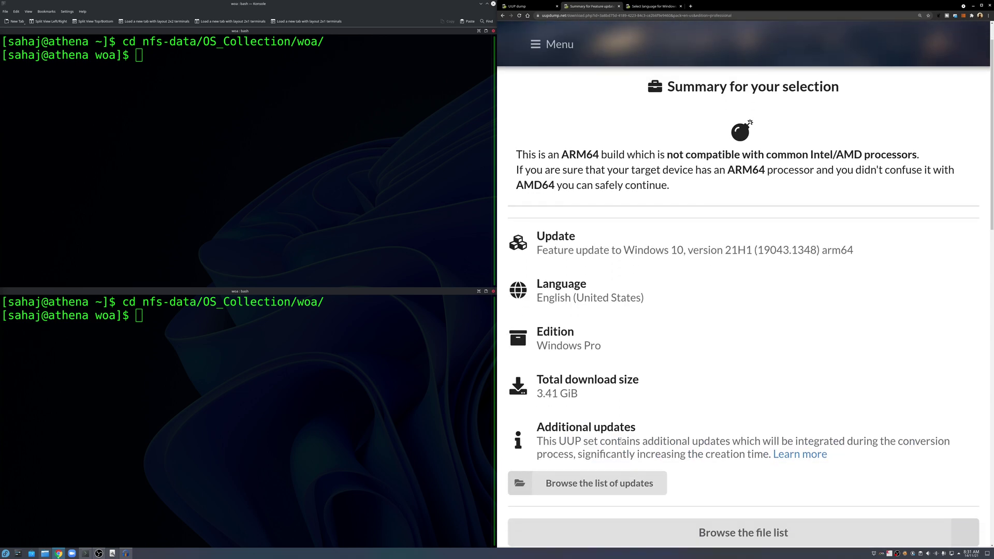
{"action": "scroll", "coordinate": [620, 440], "scroll_direction": "down", "scroll_amount": 9}
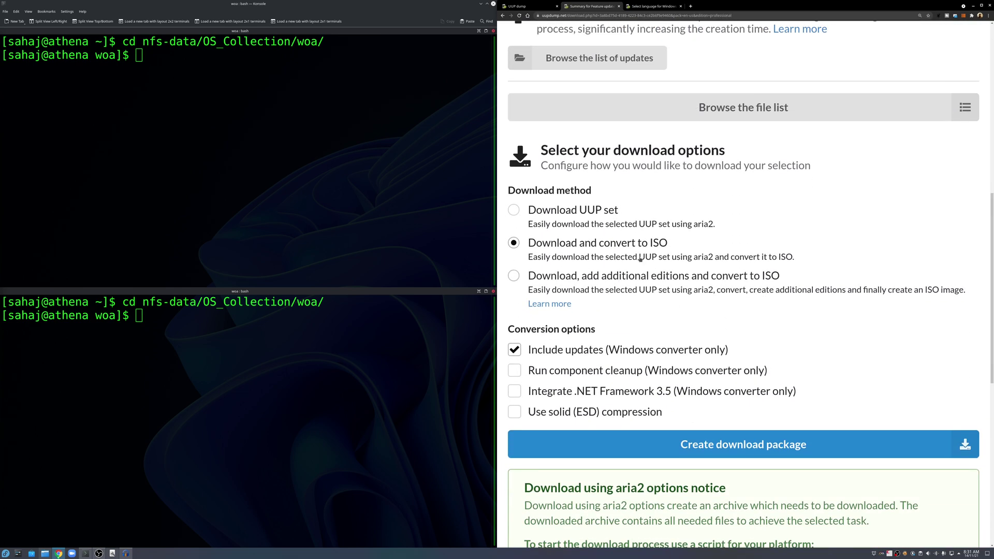
{"action": "left_click", "coordinate": [535, 278]}
{"action": "scroll", "coordinate": [567, 368], "scroll_direction": "down", "scroll_amount": 2}
{"action": "left_click", "coordinate": [568, 370]}
{"action": "left_click", "coordinate": [570, 391]}
{"action": "left_click", "coordinate": [582, 417]}
{"action": "left_click", "coordinate": [579, 433]}
{"action": "left_click", "coordinate": [587, 453]}
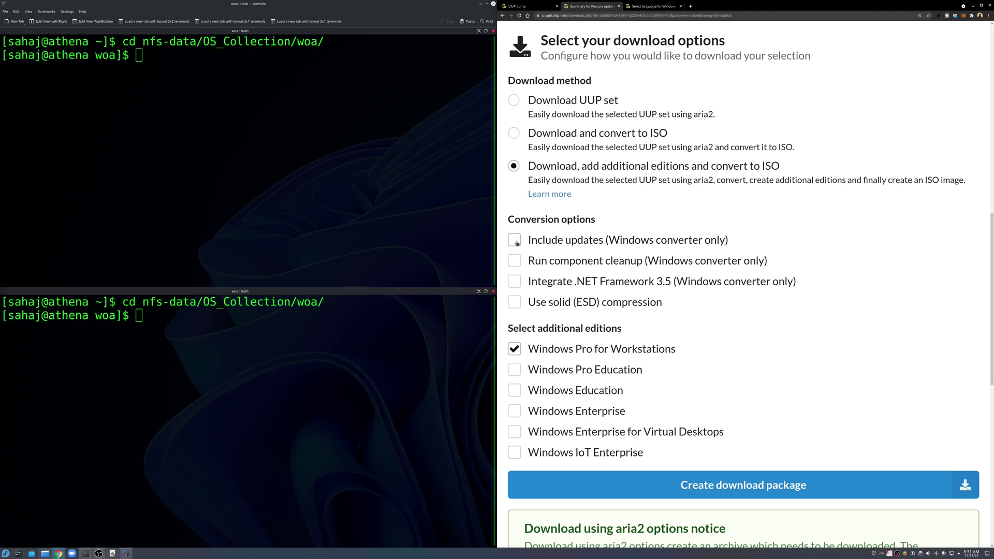
Disable Include updates and enable component cleanup, .NET Framework 3.5 and solid ESD compression.
{"action": "left_click", "coordinate": [547, 247]}
{"action": "left_click", "coordinate": [515, 260]}
{"action": "left_click", "coordinate": [514, 282]}
{"action": "left_click", "coordinate": [514, 302]}
{"action": "scroll", "coordinate": [679, 360], "scroll_direction": "down", "scroll_amount": 1}
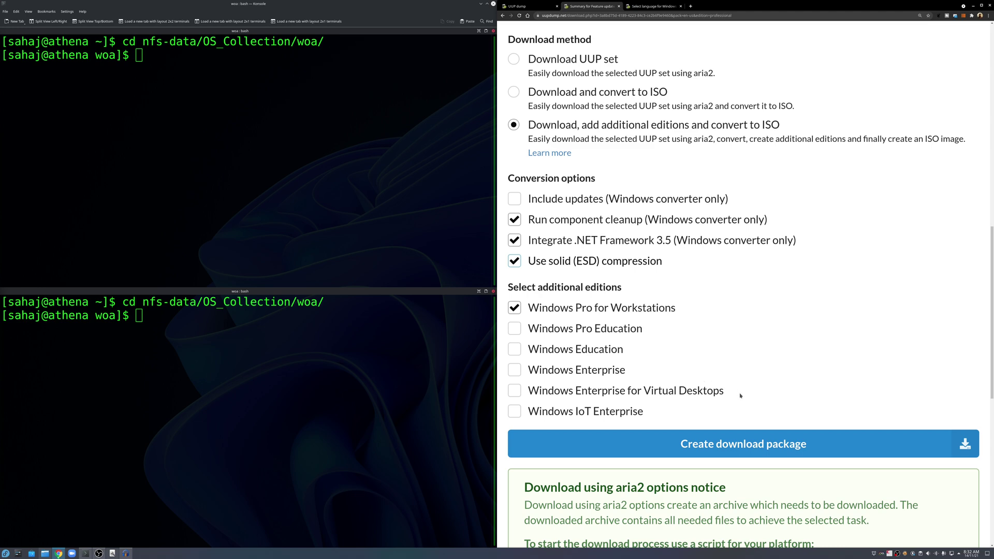
{"action": "scroll", "coordinate": [739, 414], "scroll_direction": "down", "scroll_amount": 4}
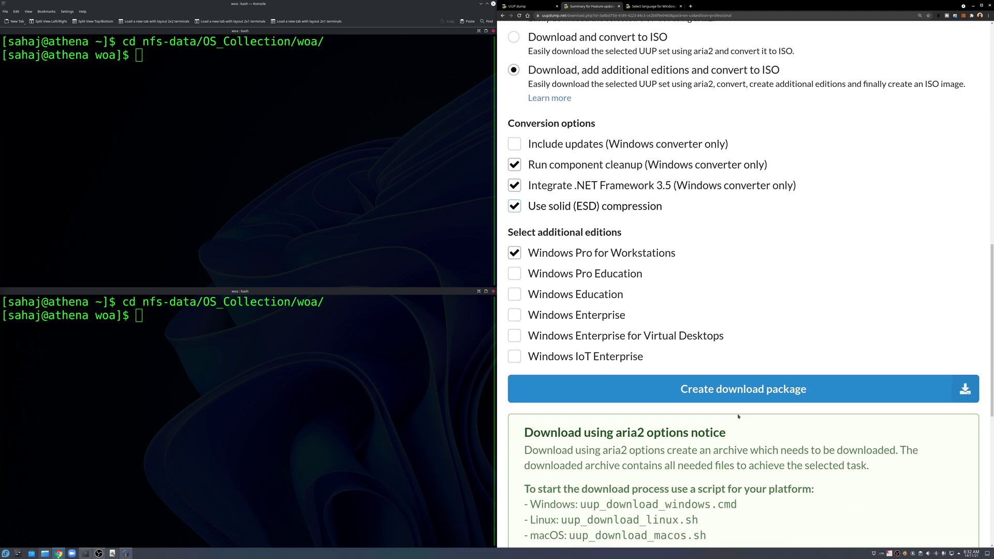
{"action": "scroll", "coordinate": [727, 431], "scroll_direction": "up", "scroll_amount": 5}
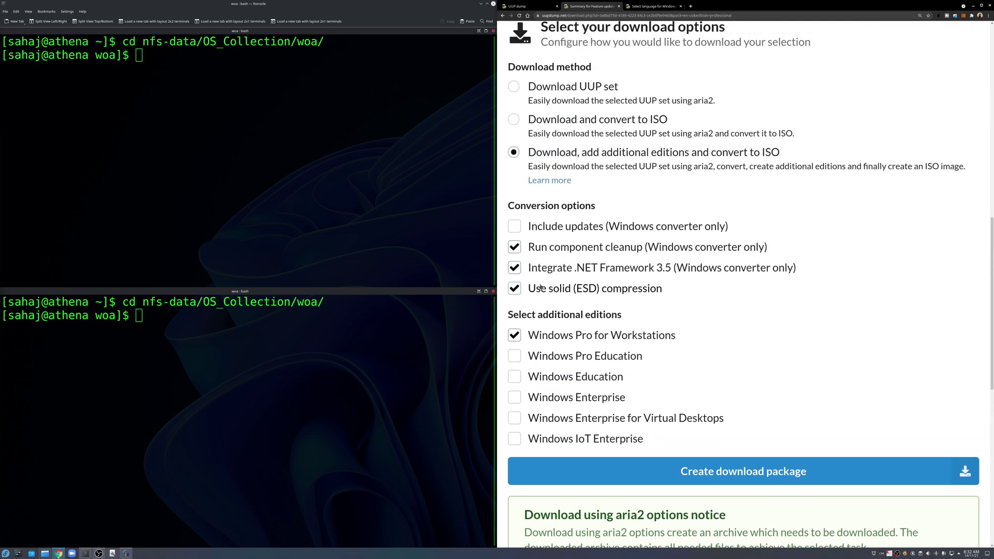
Create and save the 21H1 download package zip, then advance the Windows 11 build past language selection.
{"action": "left_click", "coordinate": [755, 480]}
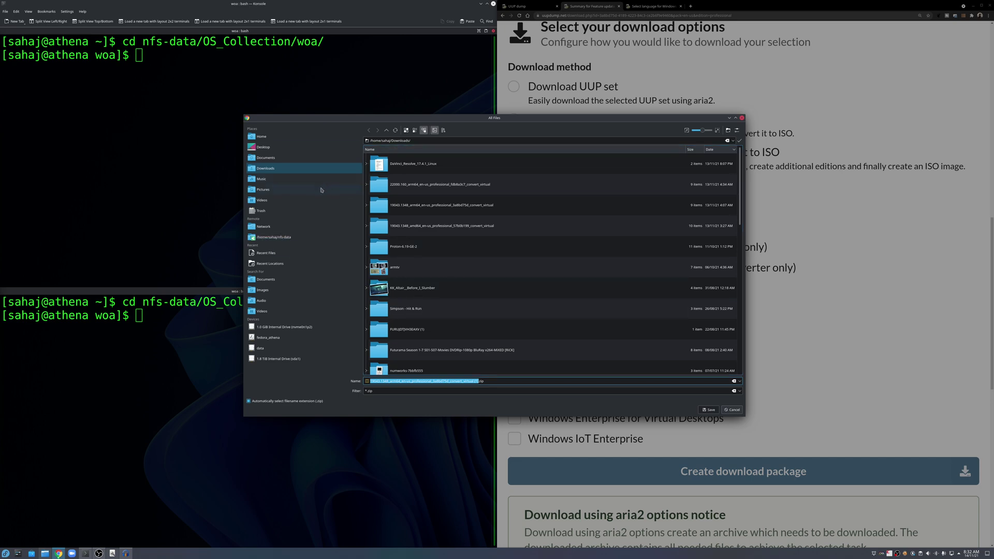
{"action": "key", "text": "Return"}
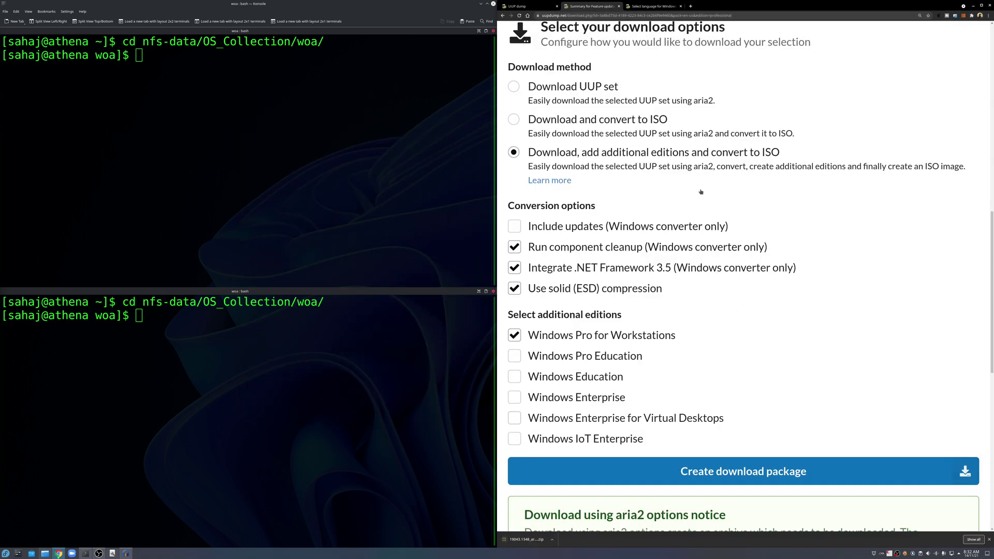
{"action": "key", "text": "ctrl+Tab"}
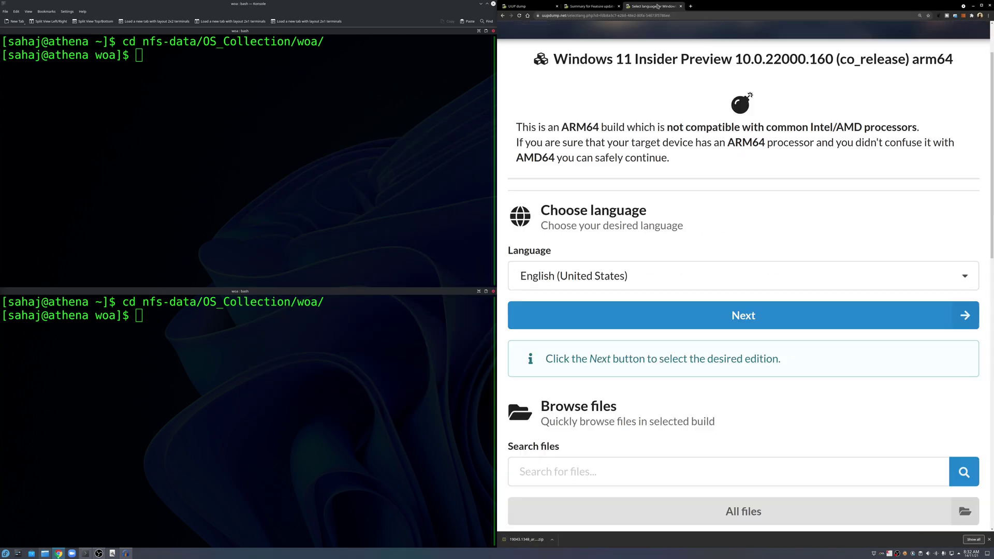
{"action": "left_click", "coordinate": [651, 312]}
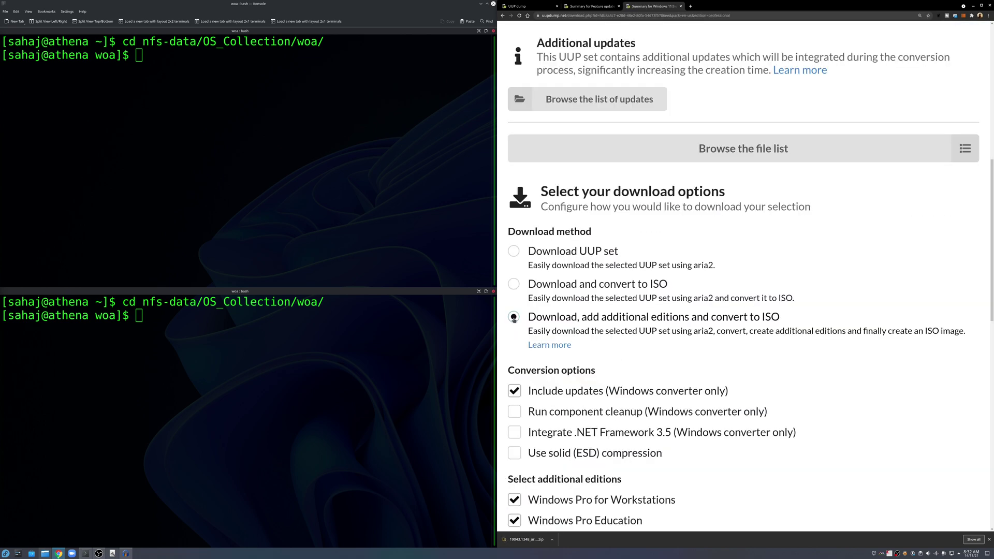
For Windows 11, disable Include updates and enable component cleanup, .NET 3.5 and solid ESD compression.
{"action": "scroll", "coordinate": [616, 348], "scroll_direction": "down", "scroll_amount": 3}
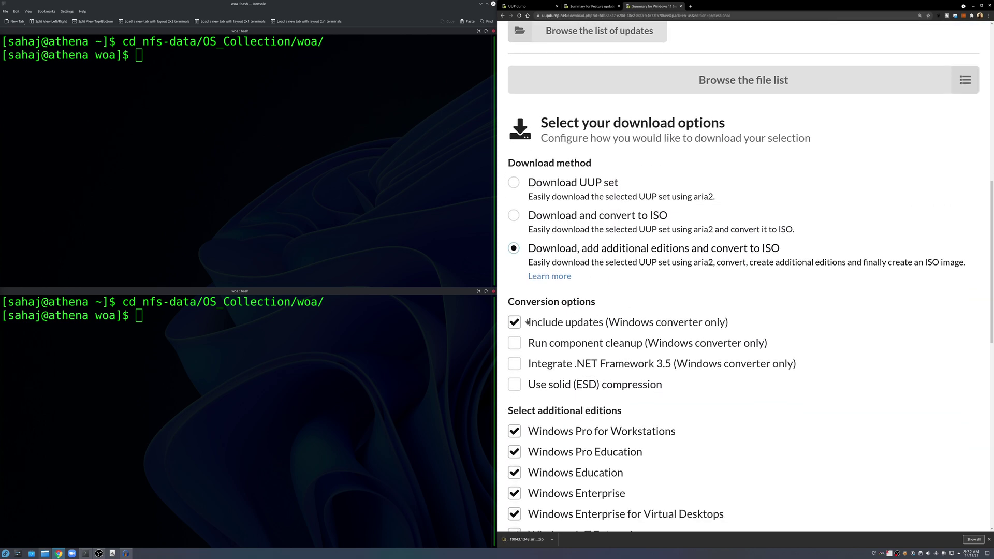
{"action": "left_click", "coordinate": [514, 322]}
{"action": "left_click", "coordinate": [514, 342]}
{"action": "left_click", "coordinate": [514, 363]}
{"action": "left_click", "coordinate": [514, 384]}
{"action": "scroll", "coordinate": [594, 378], "scroll_direction": "down", "scroll_amount": 1}
{"action": "scroll", "coordinate": [594, 379], "scroll_direction": "down", "scroll_amount": 3}
Exclude all extra editions except Pro for Workstations, then create and save the Windows 11 package in woa.
{"action": "left_click", "coordinate": [514, 329]}
{"action": "left_click", "coordinate": [514, 349]}
{"action": "left_click", "coordinate": [514, 370]}
{"action": "left_click", "coordinate": [514, 390]}
{"action": "left_click", "coordinate": [515, 410]}
{"action": "scroll", "coordinate": [694, 349], "scroll_direction": "down", "scroll_amount": 6}
{"action": "scroll", "coordinate": [787, 285], "scroll_direction": "up", "scroll_amount": 1}
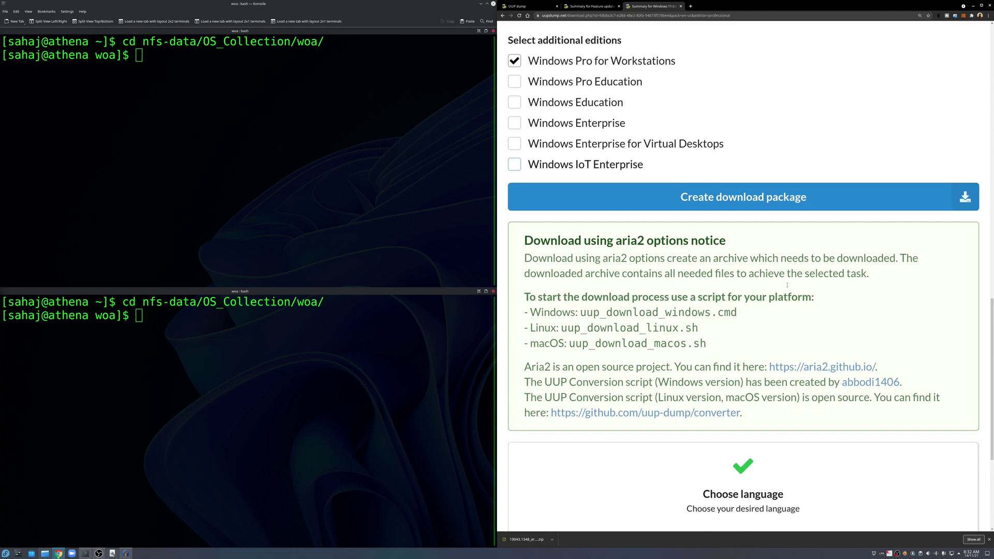
{"action": "left_click", "coordinate": [777, 199]}
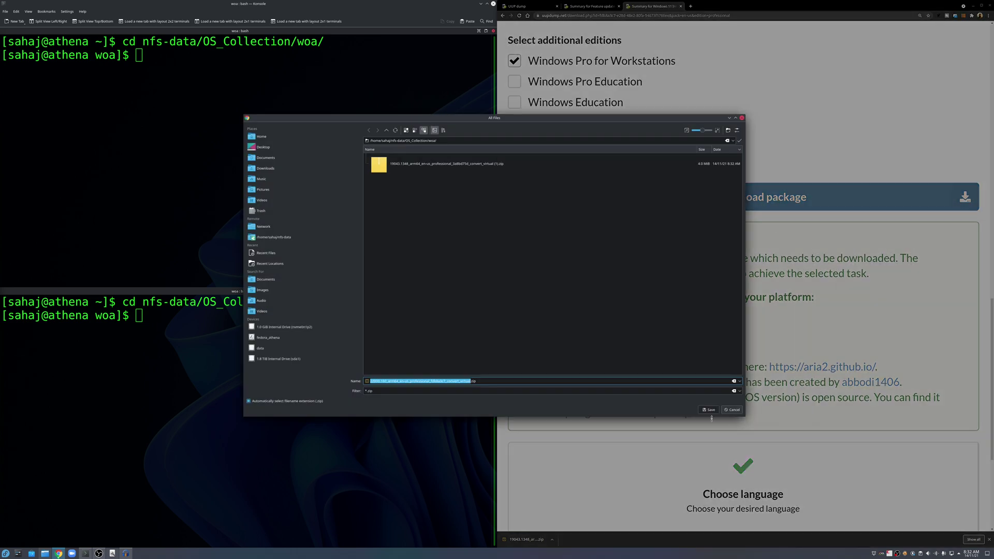
{"action": "left_click", "coordinate": [710, 411]}
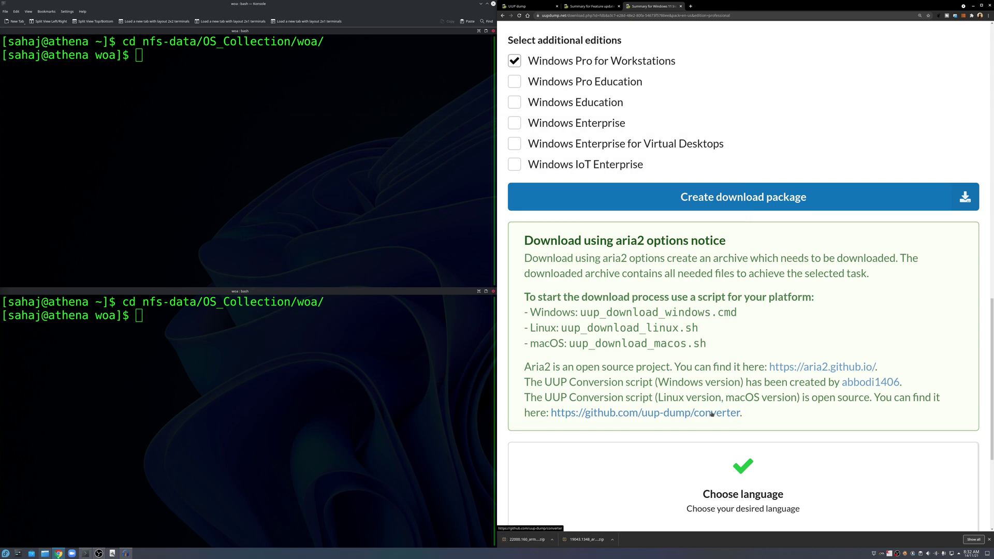
Run ls in both Konsole terminals to list the two arm64 package zips and the 22483 VHDX.
{"action": "left_click", "coordinate": [370, 169]}
{"action": "type", "text": "ls"}
{"action": "key", "text": "Return"}
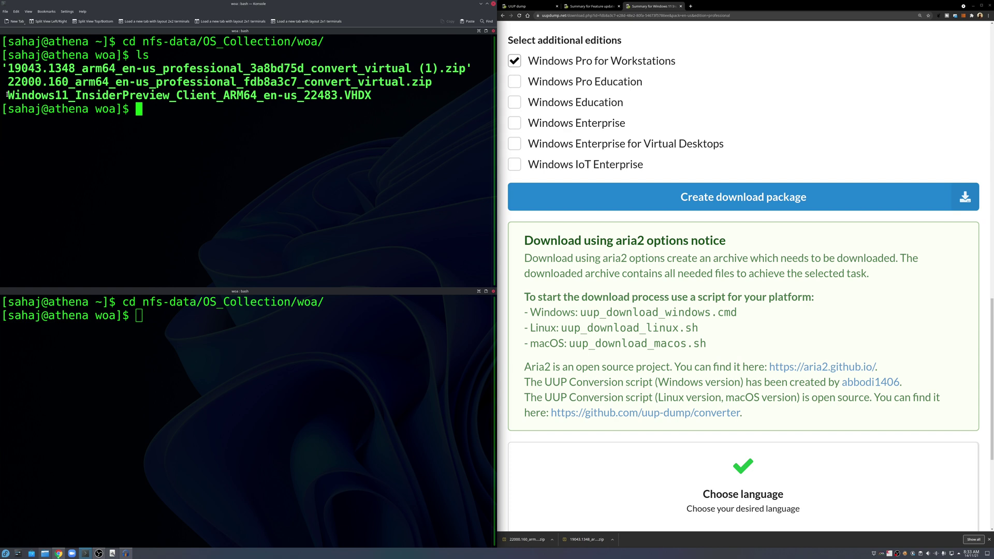
{"action": "left_click_drag", "start_coordinate": [8, 70], "coordinate": [445, 70]}
{"action": "left_click", "coordinate": [445, 70]}
{"action": "left_click", "coordinate": [267, 356]}
{"action": "type", "text": "ls"}
{"action": "key", "text": "Return"}
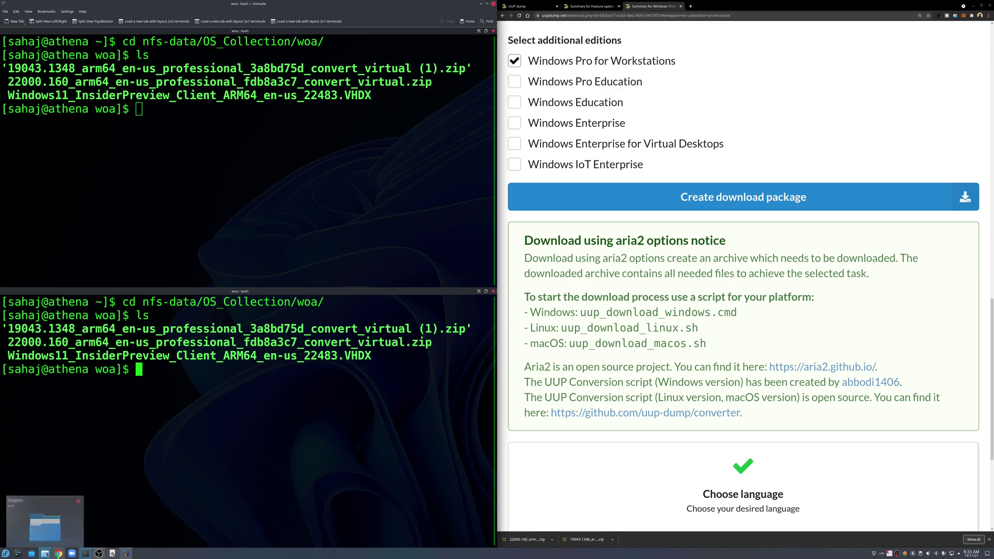
Rename the 19043.1348 zip in its Properties to remove the ' (1)' suffix.
{"action": "left_click", "coordinate": [45, 553]}
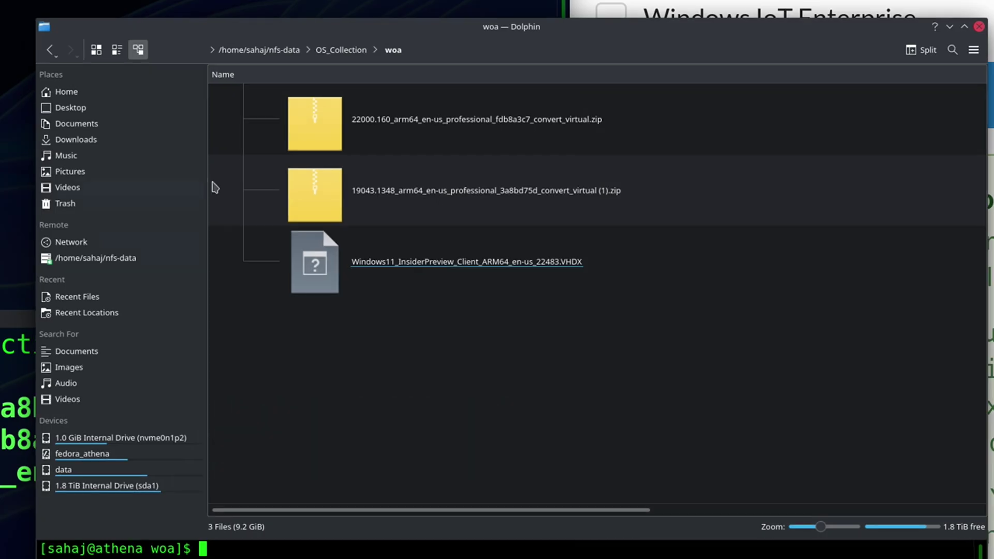
{"action": "right_click", "coordinate": [451, 243]}
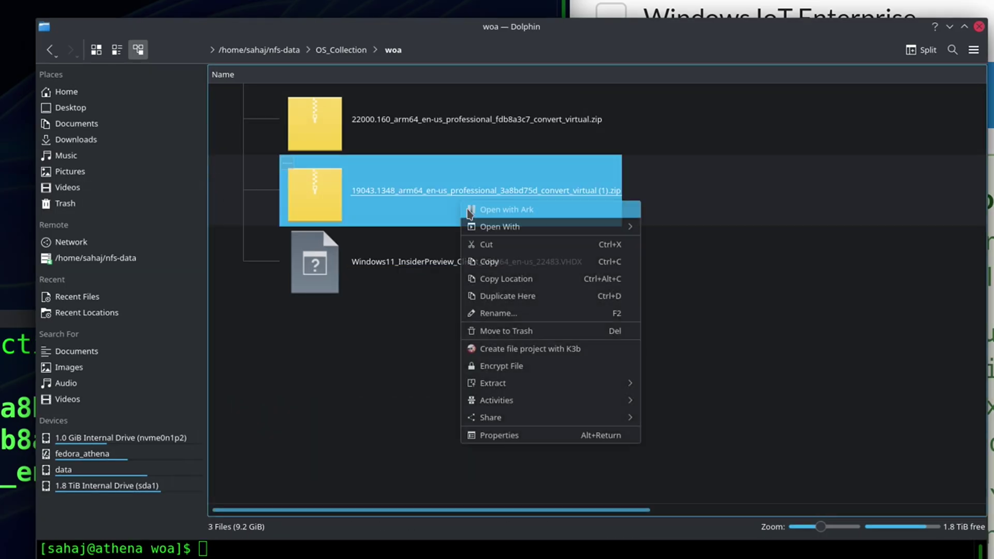
{"action": "left_click", "coordinate": [616, 434]}
{"action": "left_click_drag", "start_coordinate": [587, 218], "coordinate": [598, 218]}
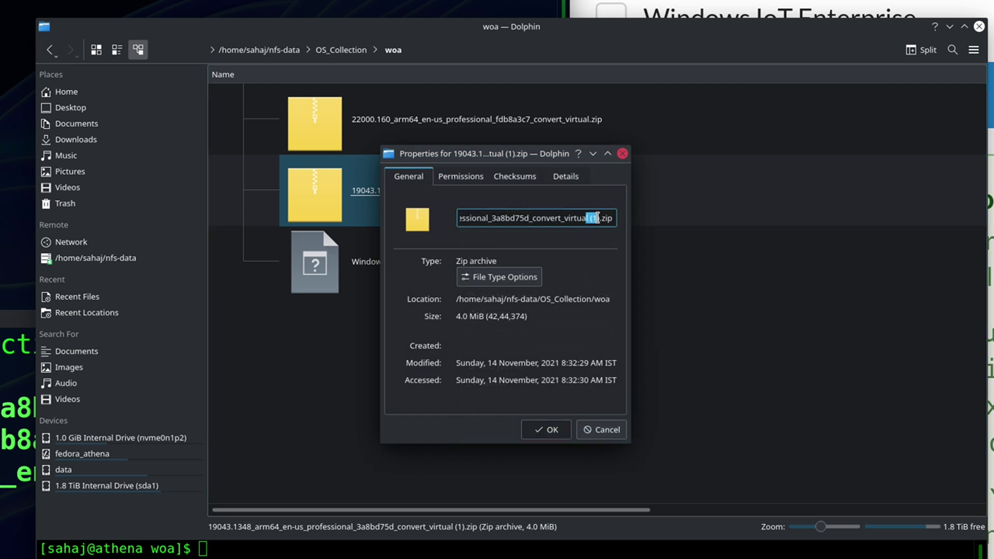
{"action": "key", "text": "Right"}
{"action": "key", "text": "Delete"}
{"action": "key", "text": "BackSpace"}
{"action": "key", "text": "BackSpace"}
{"action": "key", "text": "BackSpace"}
{"action": "key", "text": "Return"}
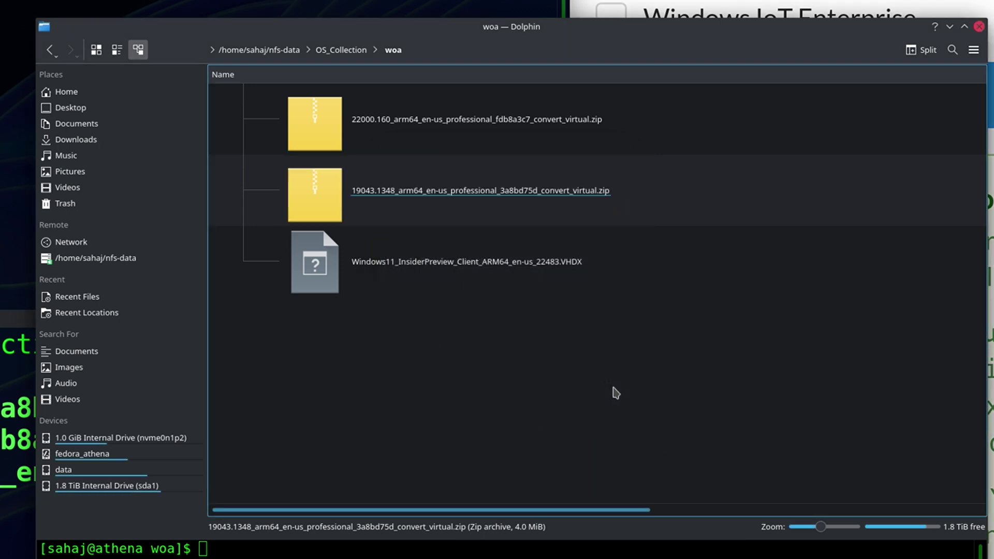
Extract the 22000.160 and 19043.1348 zips here, each into its own subfolder.
{"action": "right_click", "coordinate": [585, 124]}
{"action": "mouse_move", "coordinate": [744, 308]}
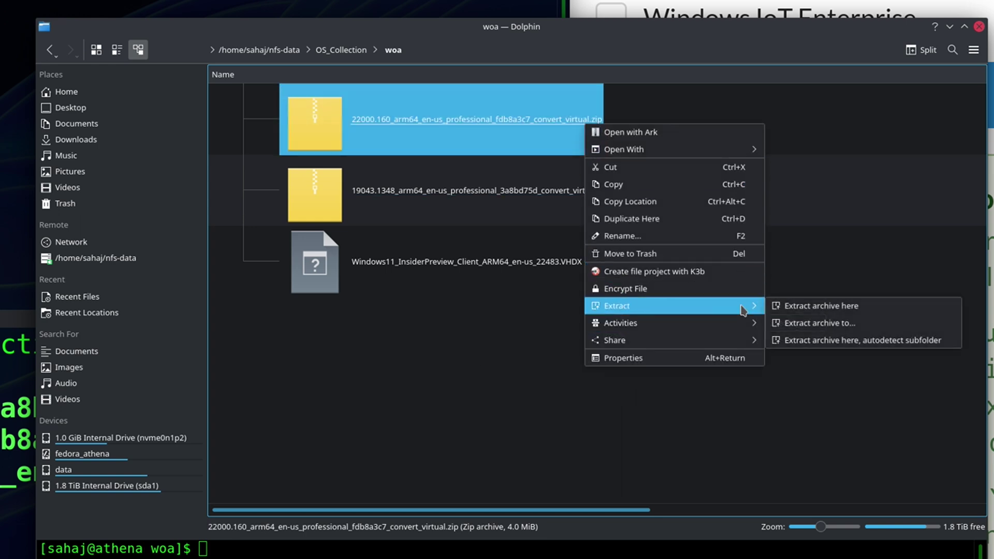
{"action": "left_click", "coordinate": [824, 340]}
{"action": "right_click", "coordinate": [456, 201]}
{"action": "mouse_move", "coordinate": [582, 383]}
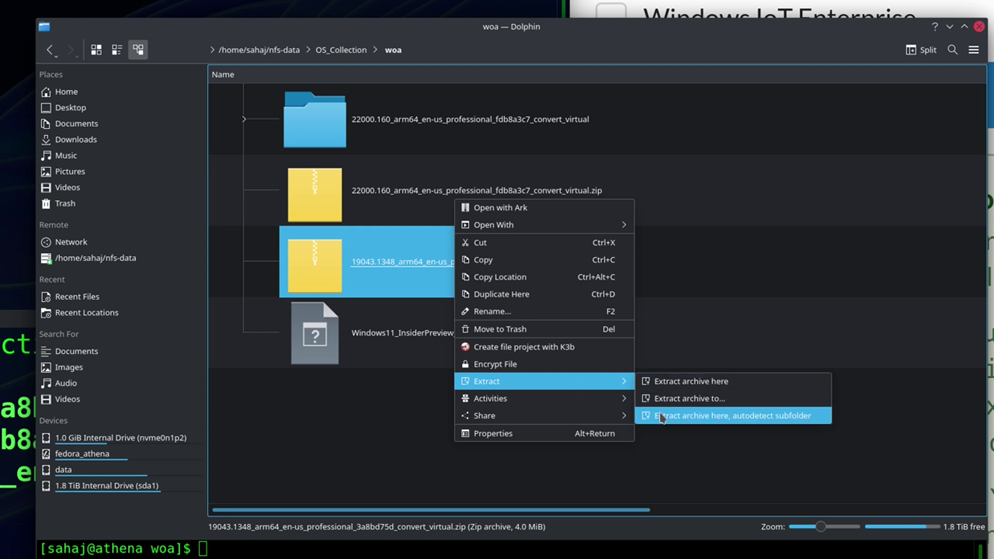
{"action": "left_click", "coordinate": [660, 416]}
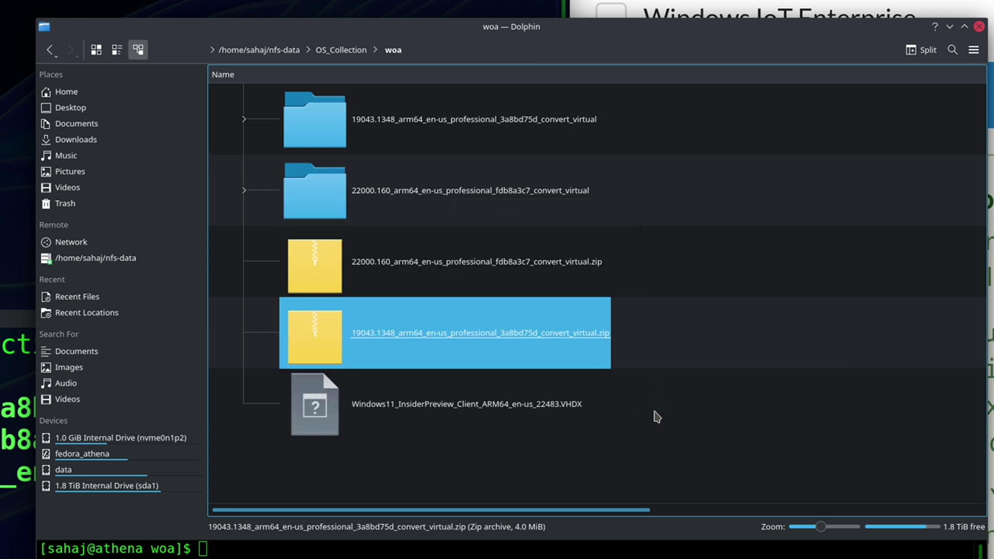
Minimize Dolphin and run ls in the top and bottom terminals to show the new convert_virtual folders.
{"action": "left_click", "coordinate": [950, 30]}
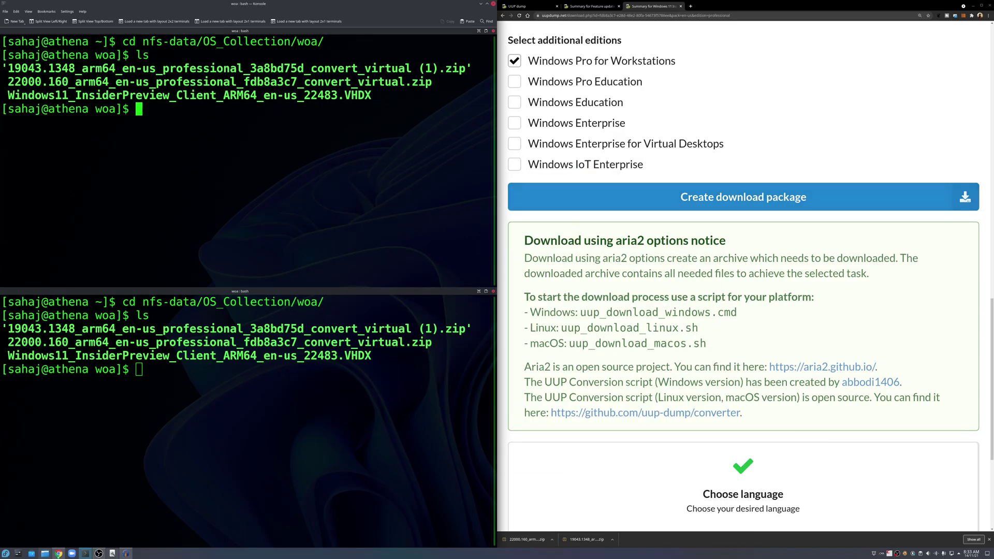
{"action": "type", "text": "ls"}
{"action": "key", "text": "Return"}
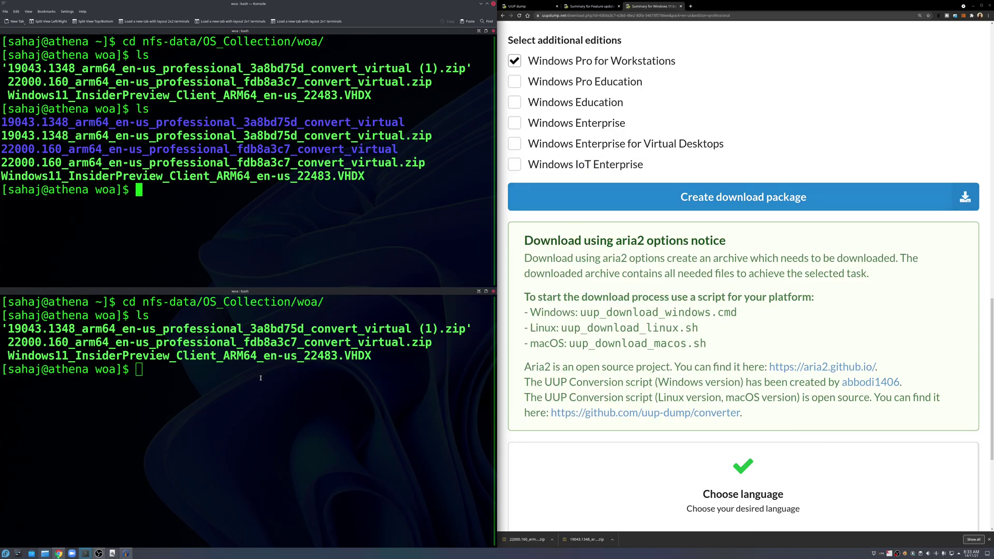
{"action": "left_click", "coordinate": [260, 379]}
{"action": "type", "text": "ls"}
{"action": "key", "text": "Return"}
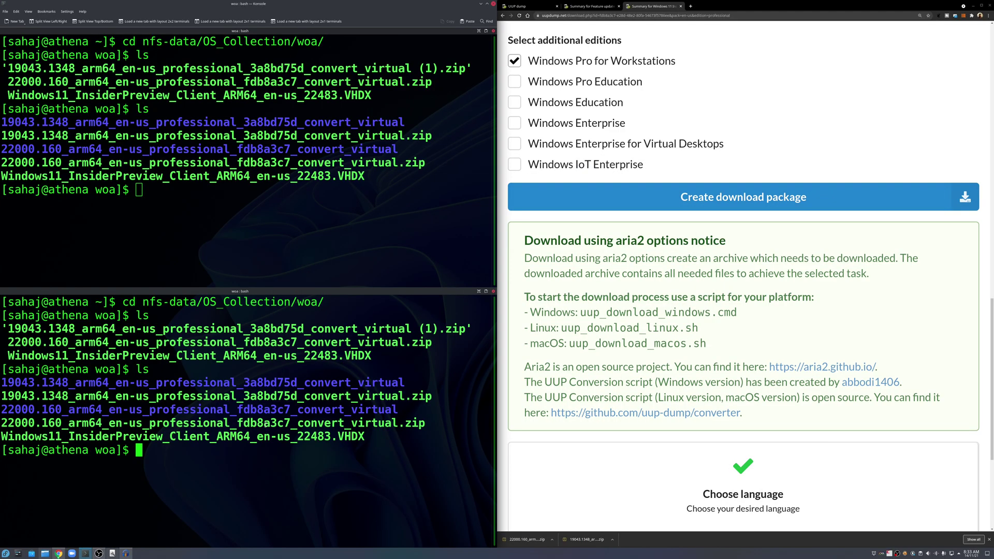
{"action": "left_click", "coordinate": [259, 250]}
In the top terminal, cd into the 19043.1348 folder and run bash uup_download_linux.sh.
{"action": "left_click_drag", "start_coordinate": [3, 122], "coordinate": [34, 121]}
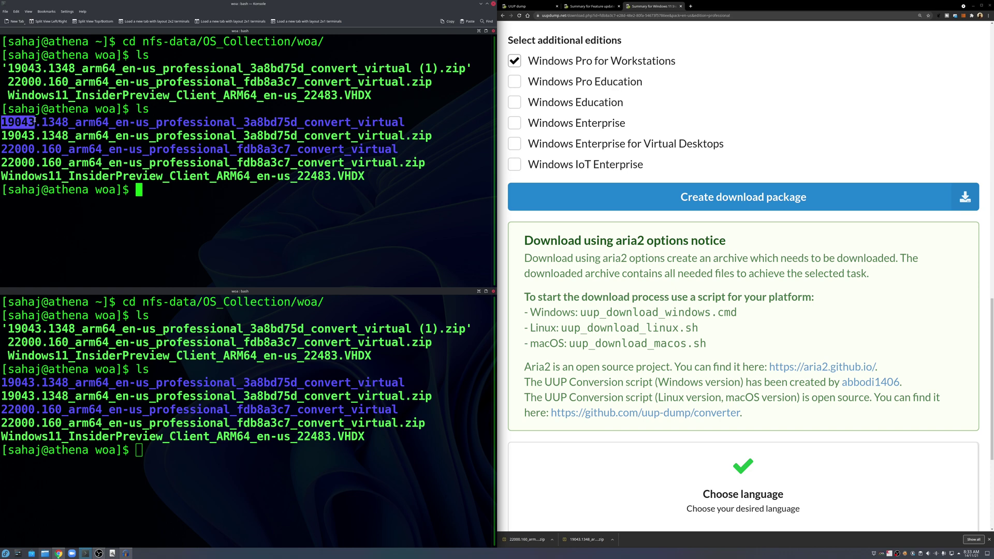
{"action": "left_click", "coordinate": [190, 253]}
{"action": "type", "text": "cd 19"}
{"action": "key", "text": "Tab"}
{"action": "key", "text": "Return"}
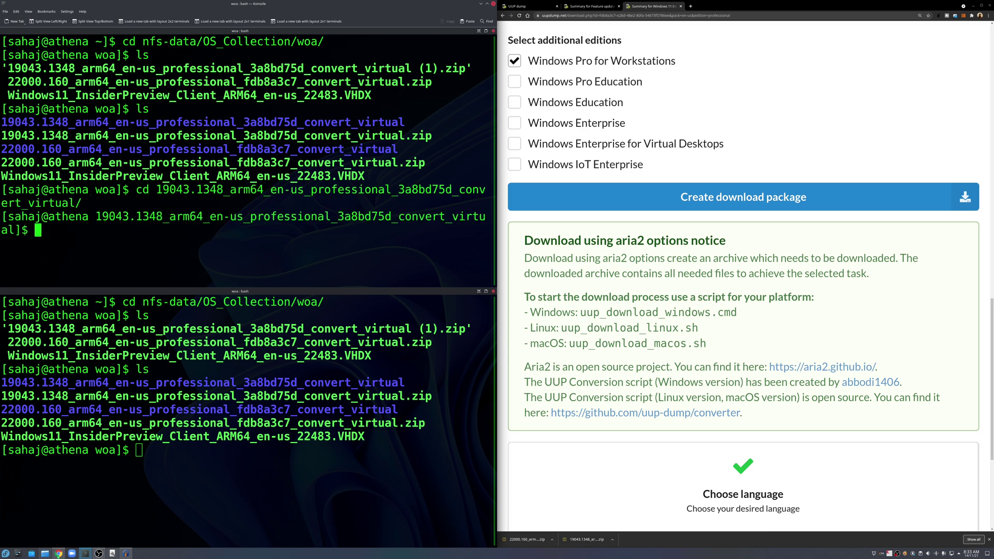
{"action": "type", "text": "bash"}
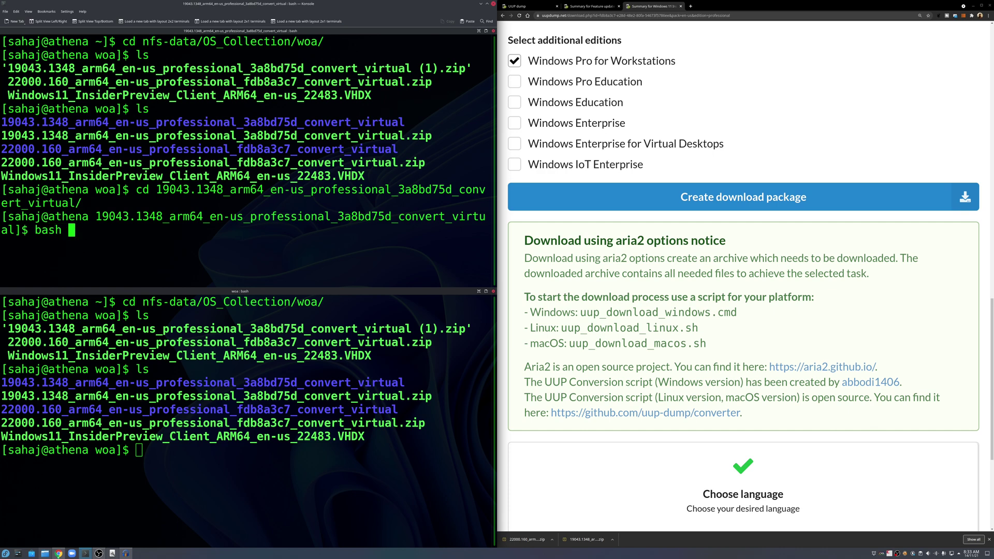
{"action": "key", "text": "Tab"}
{"action": "key", "text": "Tab"}
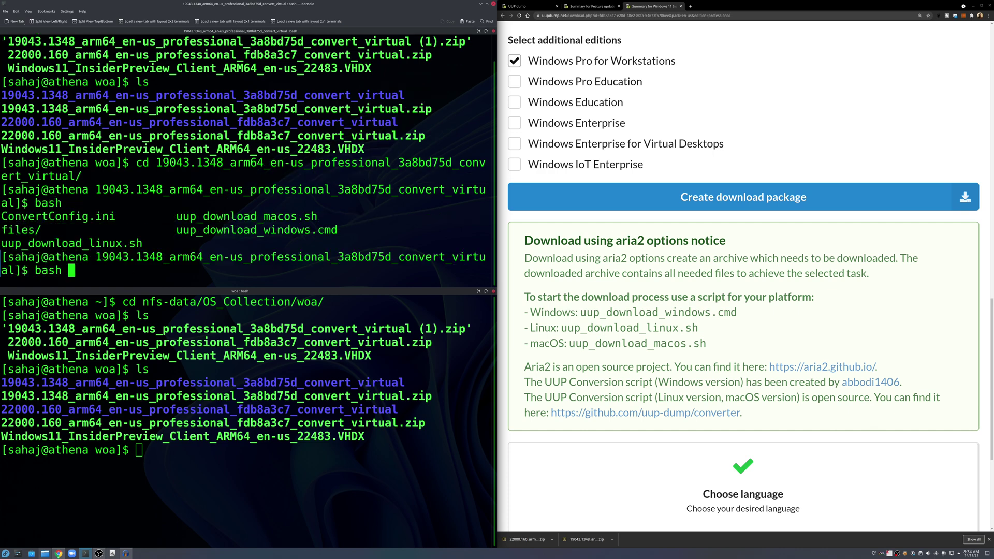
{"action": "type", "text": "uup"}
{"action": "key", "text": "Tab"}
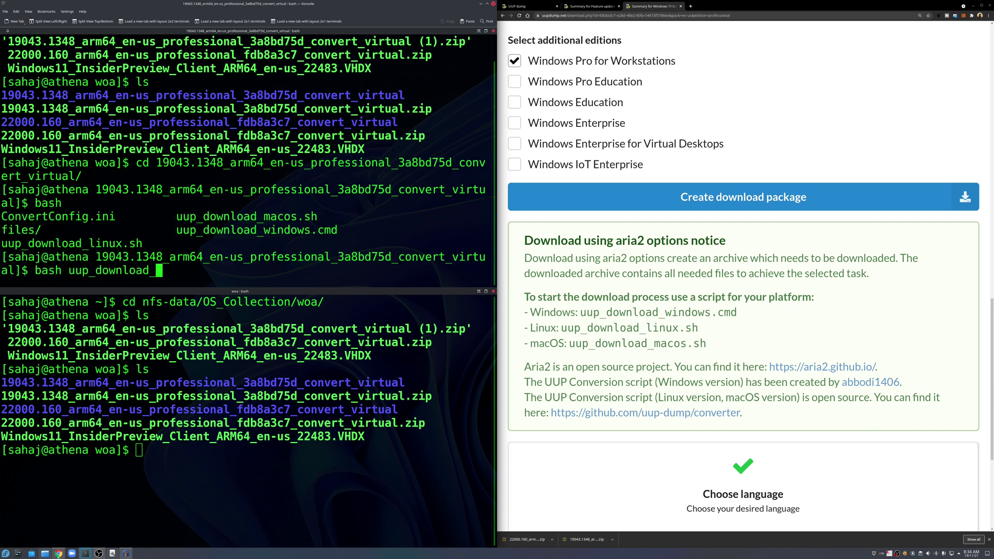
{"action": "type", "text": "l"}
{"action": "key", "text": "Tab"}
{"action": "key", "text": "Return"}
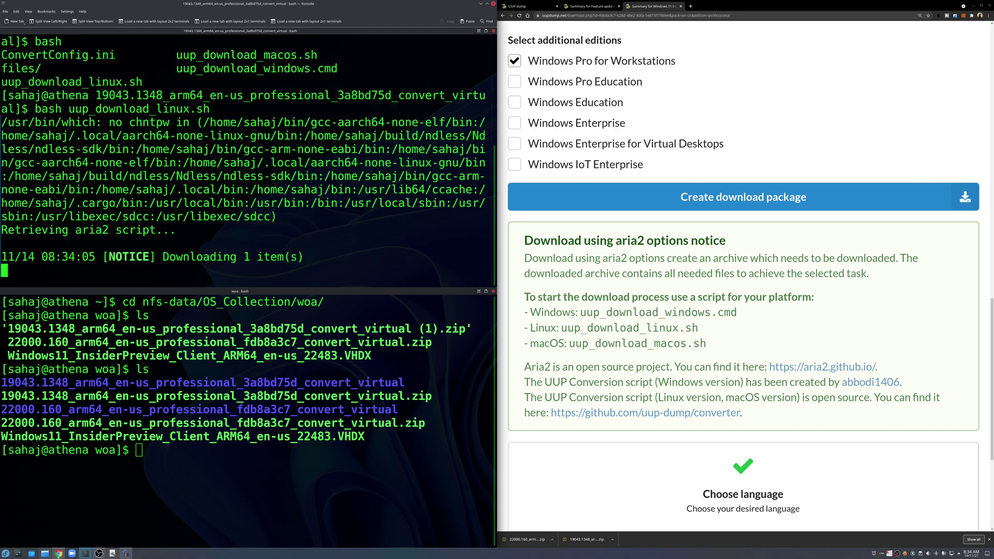
Switch to the bottom terminal and select the 22000.160 folder name in its listing.
{"action": "left_click", "coordinate": [223, 482]}
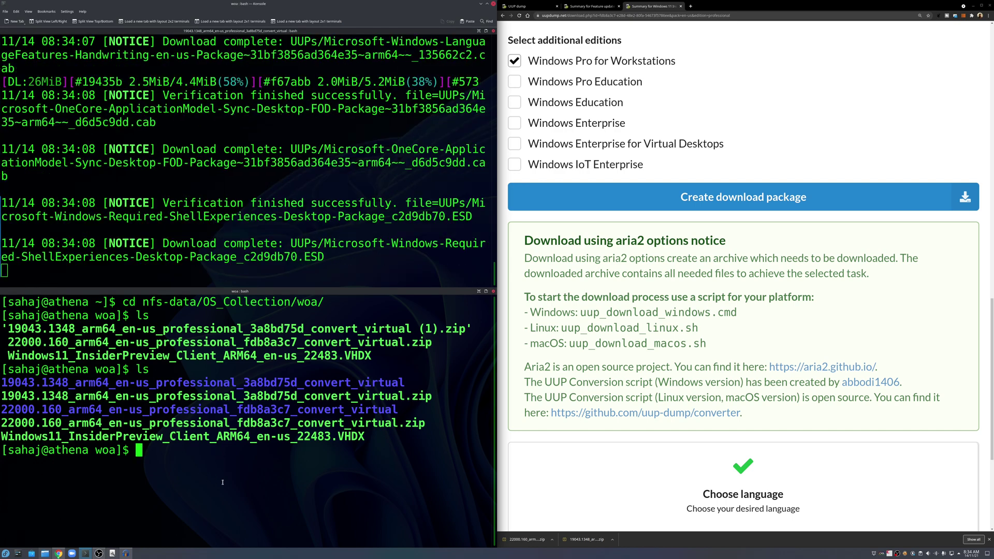
{"action": "double_click", "coordinate": [31, 410]}
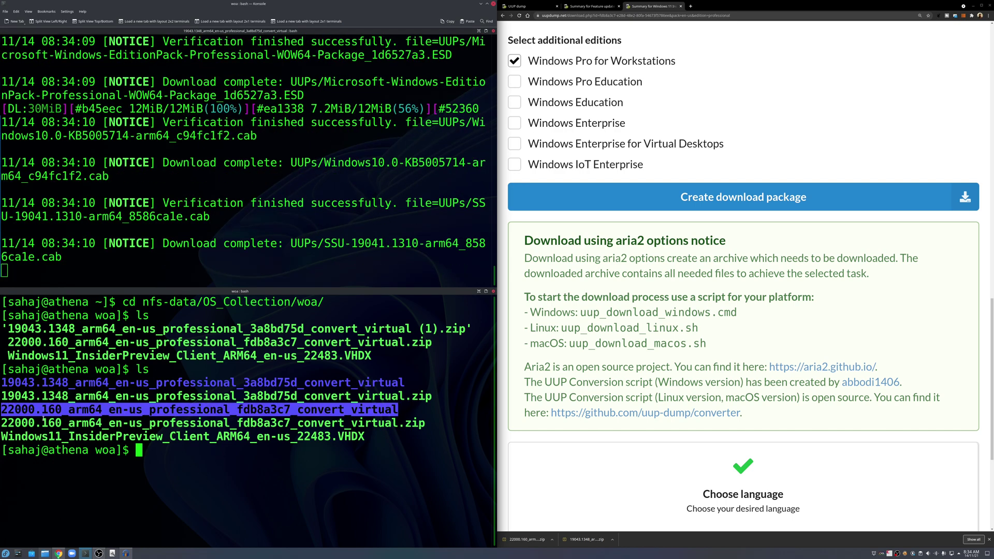
{"action": "left_click", "coordinate": [31, 410]}
{"action": "left_click_drag", "start_coordinate": [32, 410], "coordinate": [15, 410]}
In the bottom terminal, cd into the 22000.160 folder and run bash uup_download_linux.sh.
{"action": "left_click", "coordinate": [185, 497]}
{"action": "type", "text": "cd "}
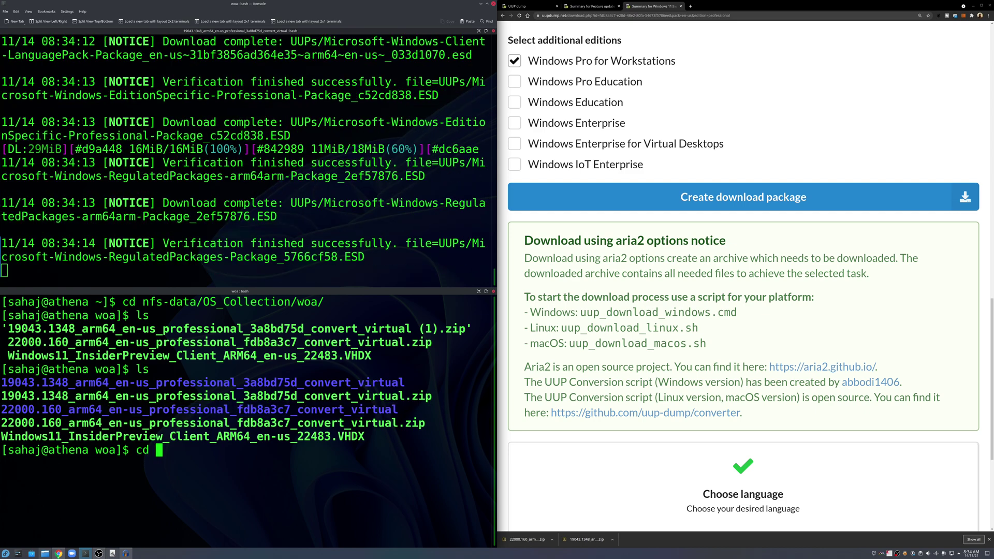
{"action": "type", "text": "22"}
{"action": "key", "text": "Tab"}
{"action": "key", "text": "Return"}
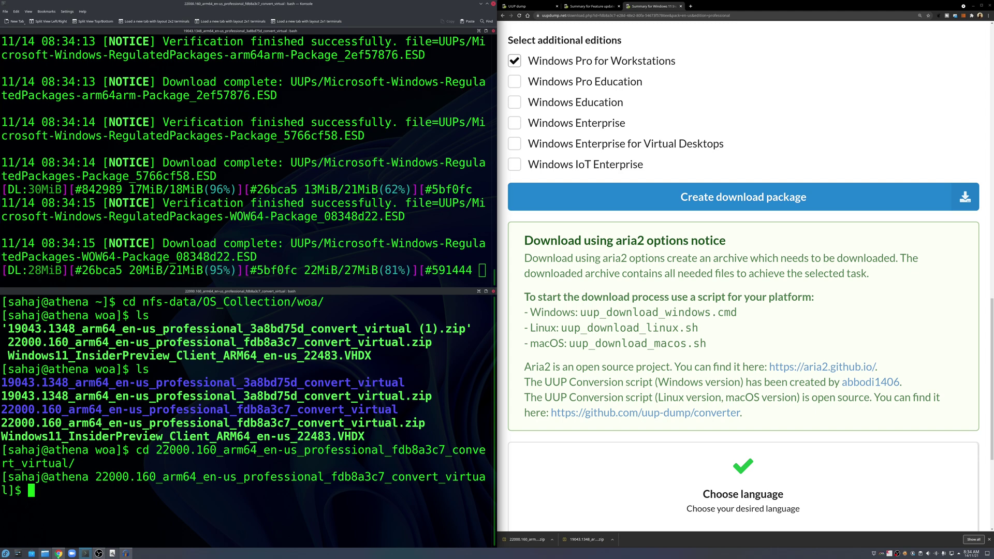
{"action": "type", "text": "bash uu"}
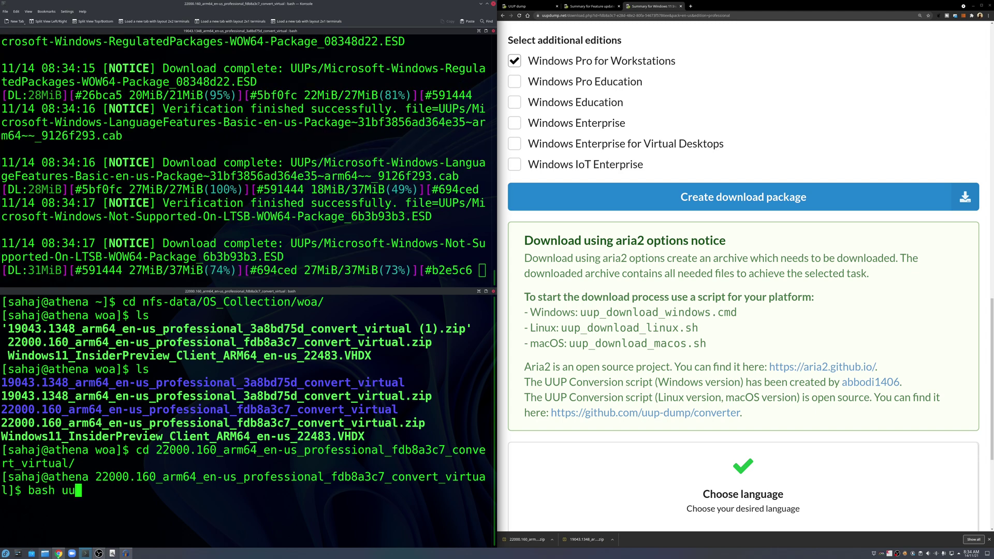
{"action": "key", "text": "Tab"}
{"action": "type", "text": "l"}
{"action": "key", "text": "Tab"}
{"action": "key", "text": "Return"}
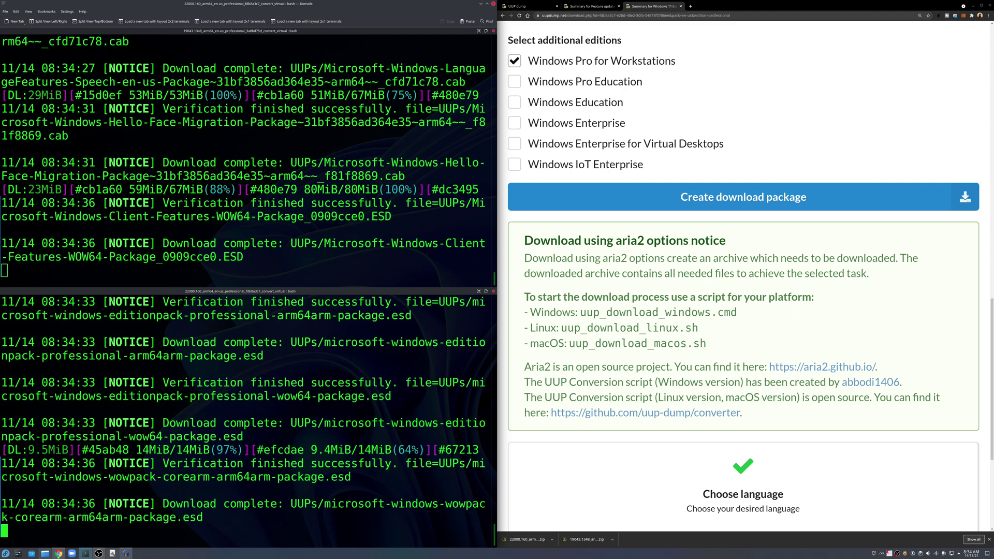
Erase the 31 GB USB drive in Disks with a GPT partition table.
{"action": "left_click", "coordinate": [112, 554]}
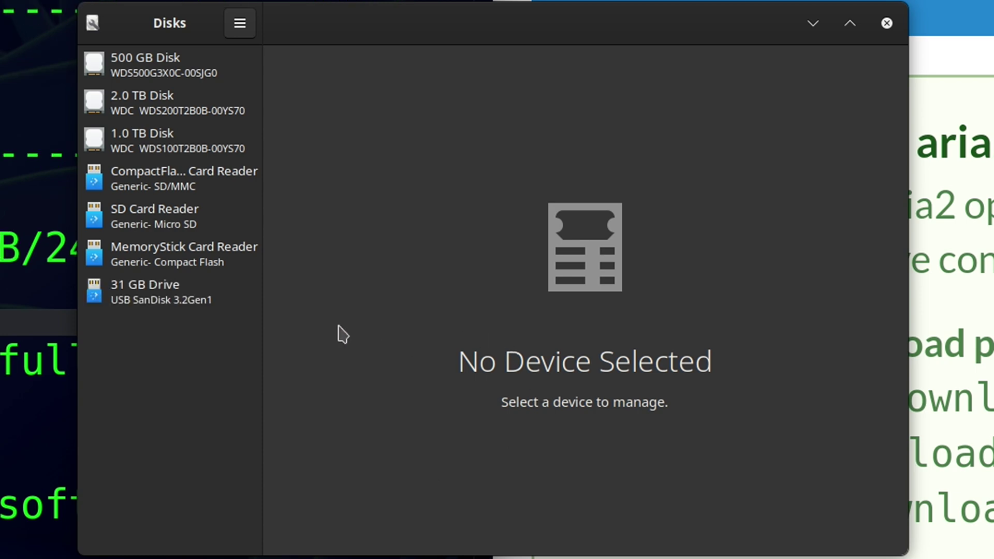
{"action": "left_click", "coordinate": [197, 312]}
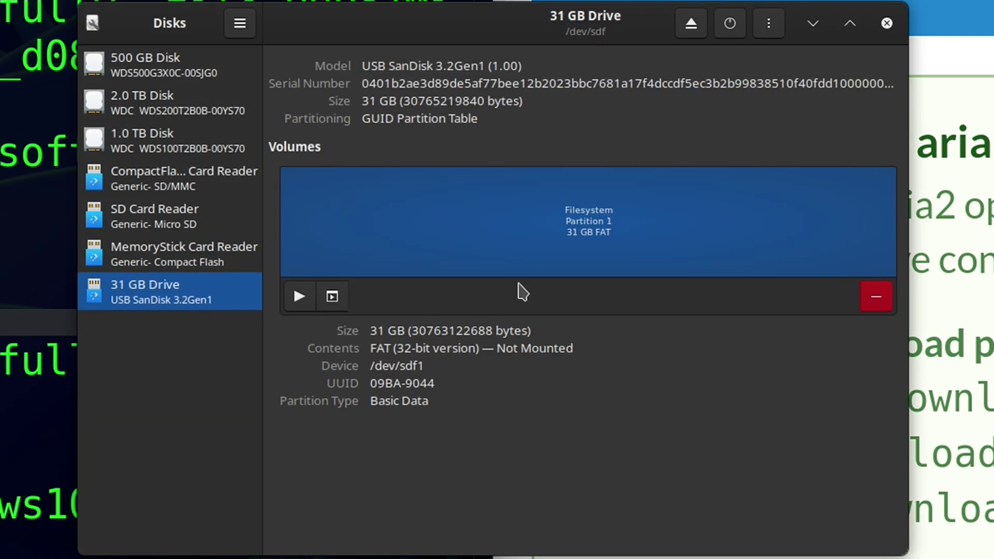
{"action": "left_click", "coordinate": [768, 31]}
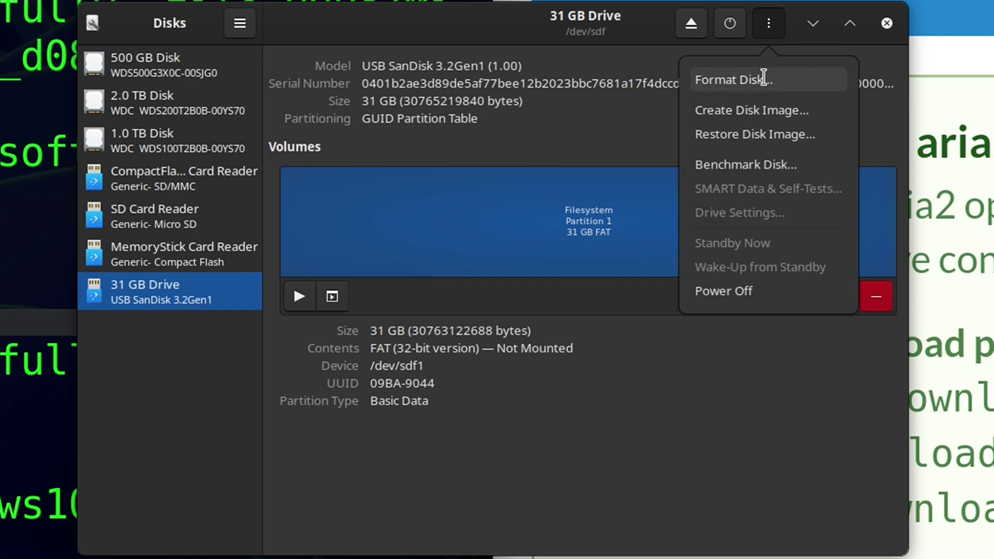
{"action": "left_click", "coordinate": [730, 80]}
{"action": "left_click", "coordinate": [577, 309]}
{"action": "left_click", "coordinate": [577, 352]}
{"action": "left_click", "coordinate": [669, 354]}
{"action": "left_click", "coordinate": [656, 469]}
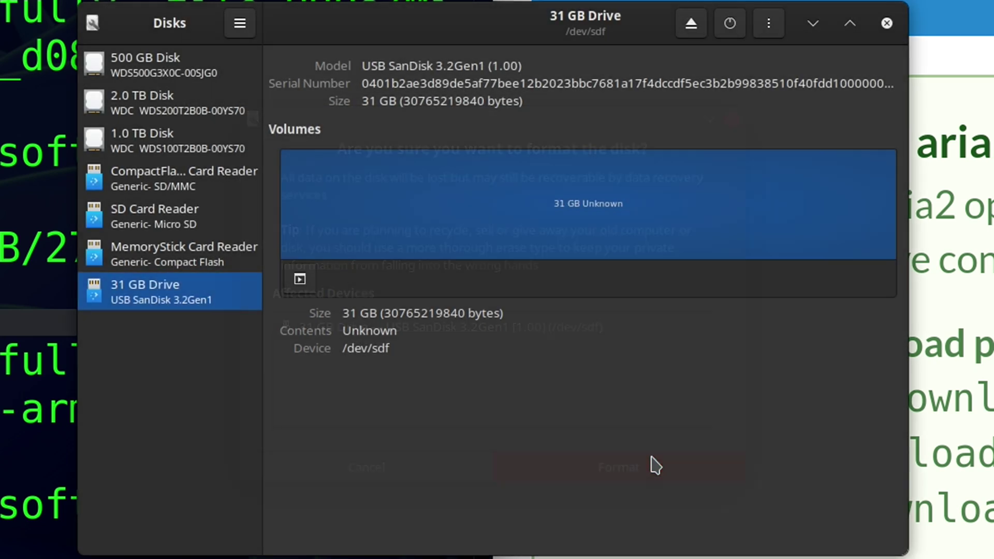
Create a single full-size FAT partition in the drive's free space.
{"action": "left_click", "coordinate": [301, 303]}
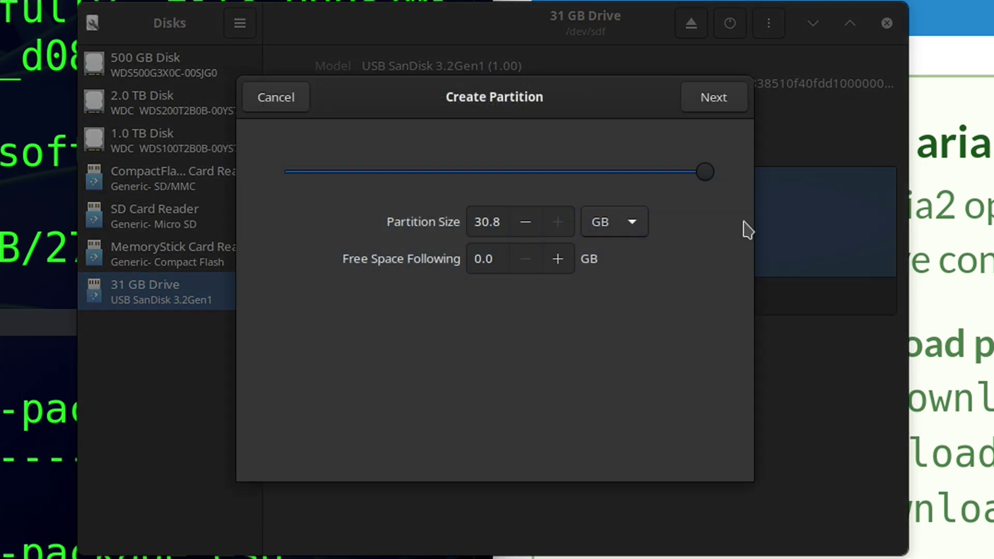
{"action": "left_click", "coordinate": [714, 94]}
{"action": "left_click", "coordinate": [467, 407]}
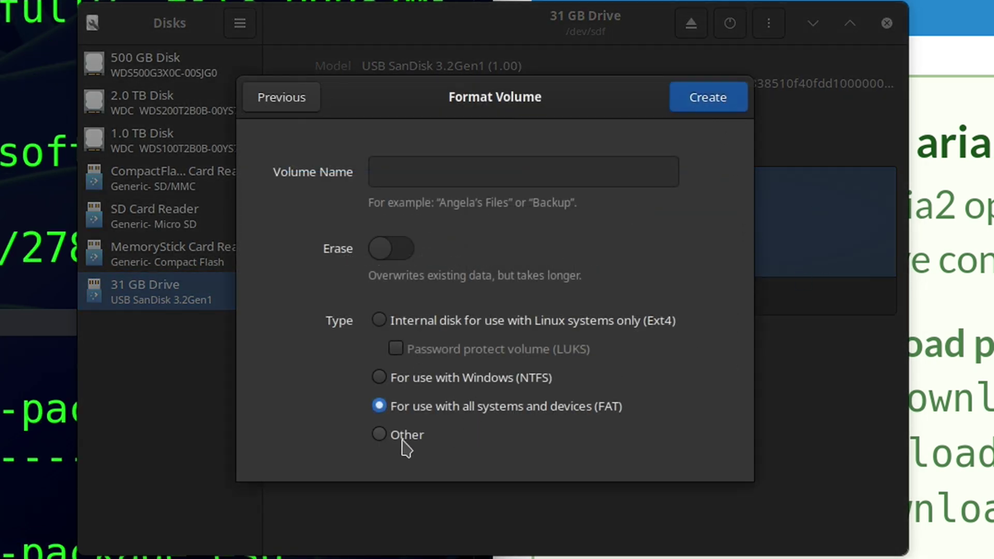
{"action": "left_click", "coordinate": [716, 105]}
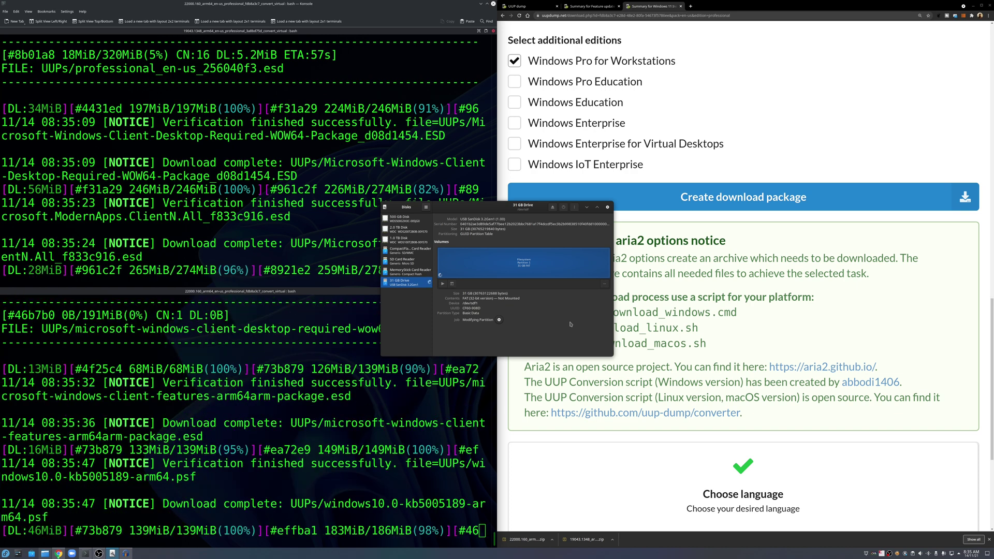
Minimize Disks, let both conversions finish (3255 MB and 3932 MB), and return to the woa folder.
{"action": "left_click", "coordinate": [587, 208]}
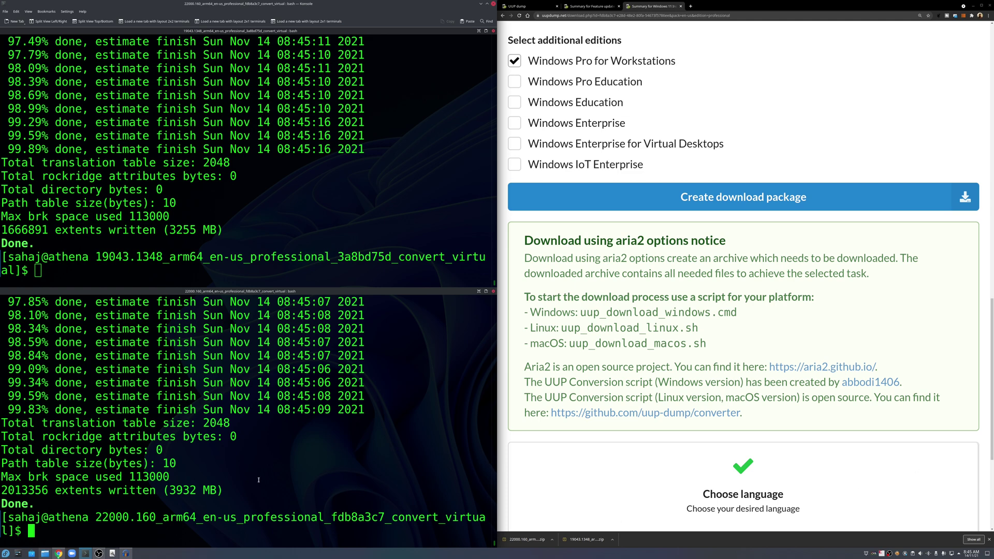
{"action": "left_click", "coordinate": [45, 554]}
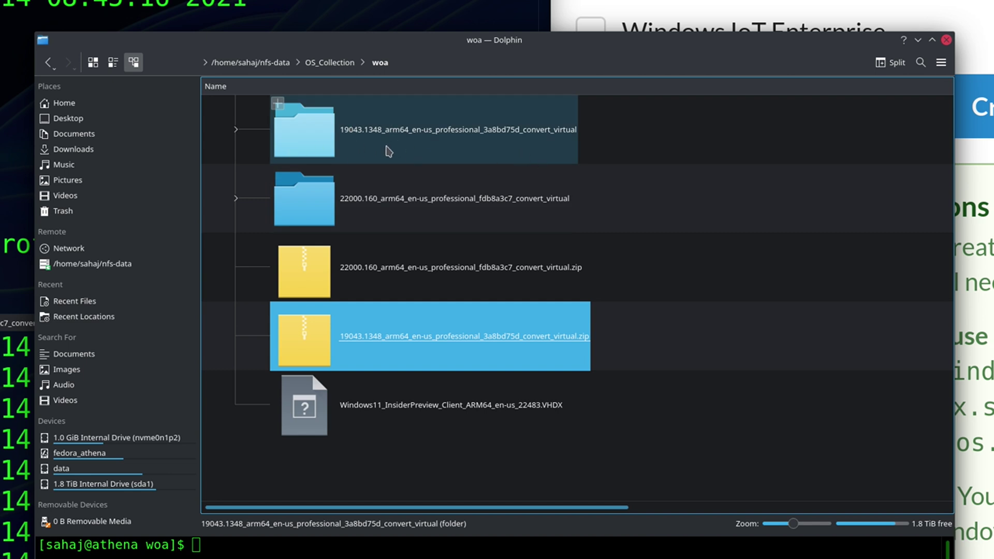
Mount the 19041.1 ARM64 ISO from the 19043.1348 folder with Disk Image Mounter and open it.
{"action": "left_click", "coordinate": [361, 156]}
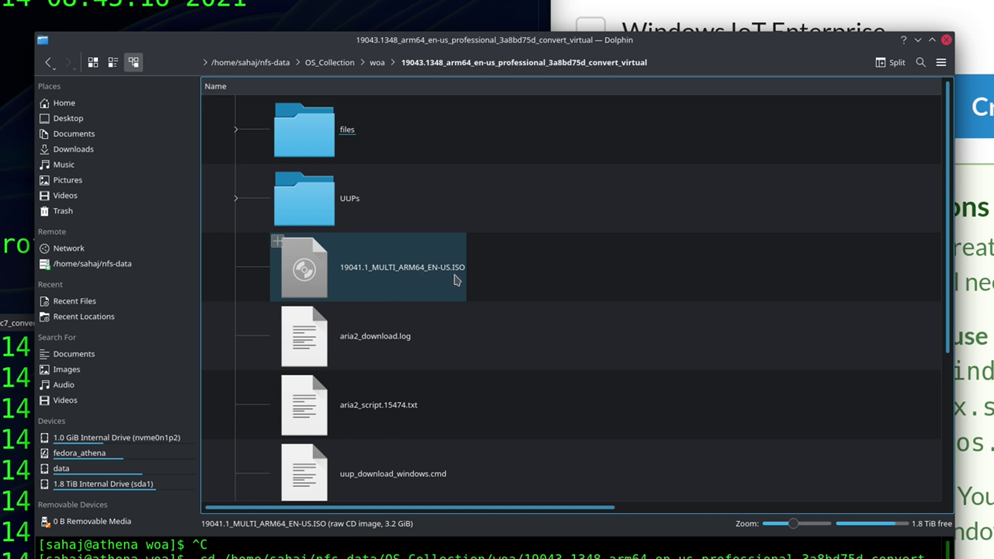
{"action": "scroll", "coordinate": [500, 315], "scroll_direction": "down", "scroll_amount": 3}
{"action": "scroll", "coordinate": [502, 318], "scroll_direction": "up", "scroll_amount": 3}
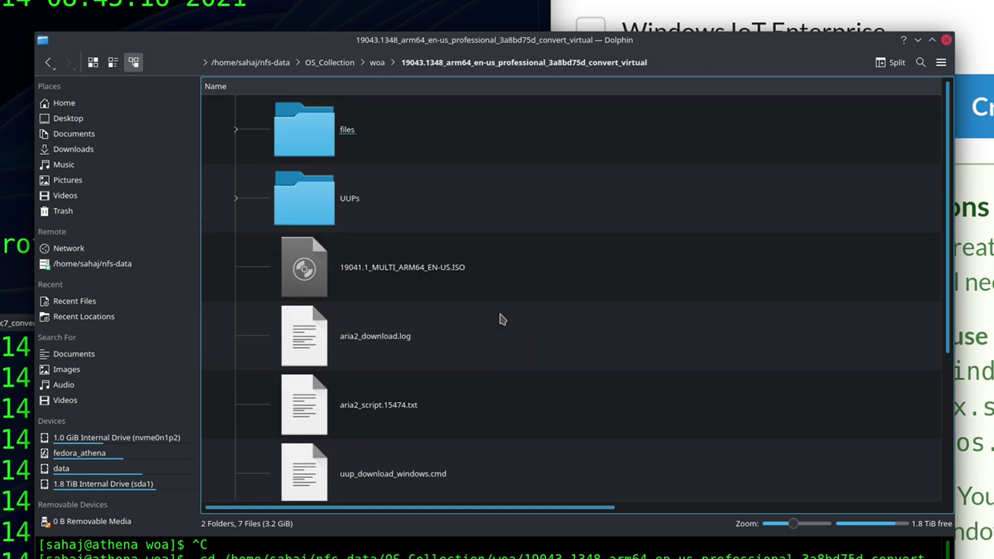
{"action": "right_click", "coordinate": [447, 283]}
{"action": "mouse_move", "coordinate": [458, 306]}
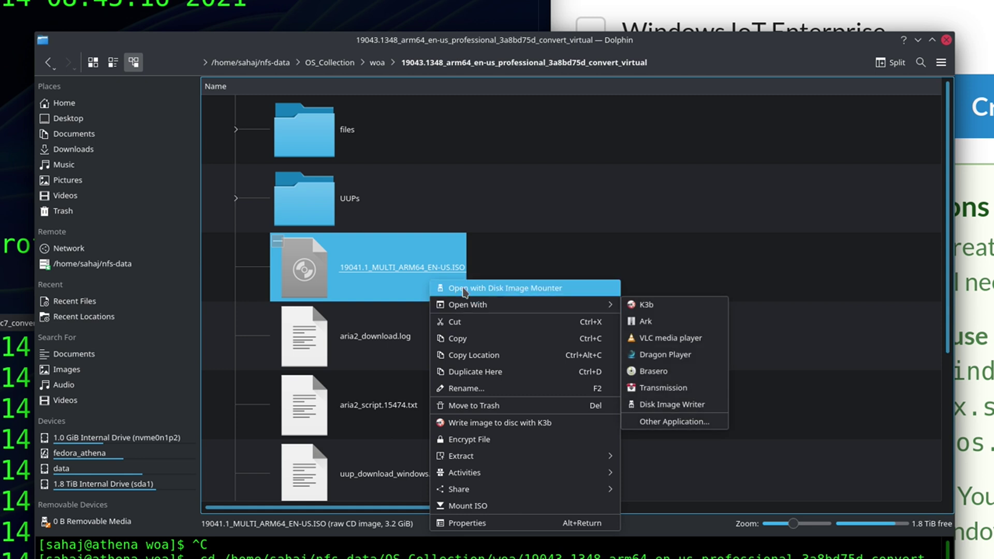
{"action": "left_click", "coordinate": [460, 289]}
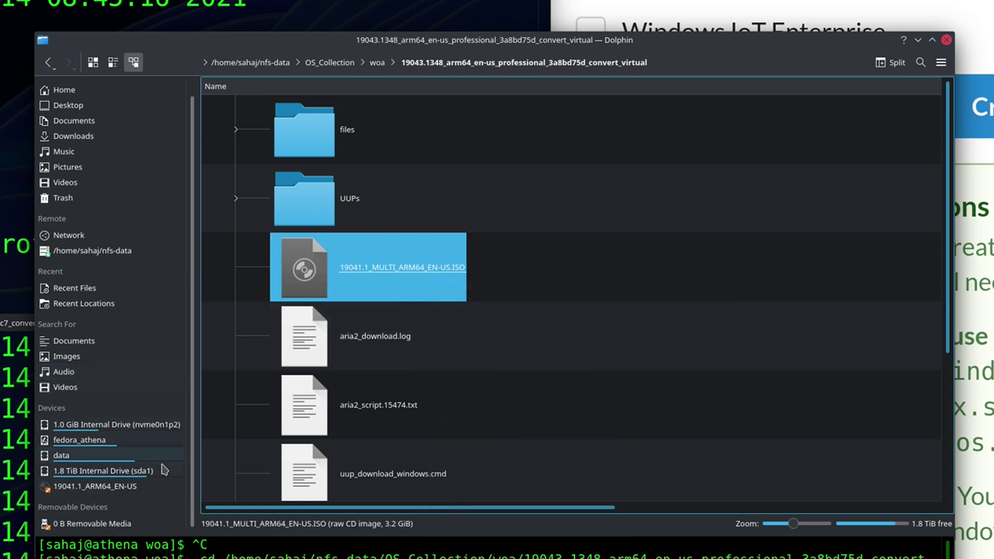
{"action": "left_click", "coordinate": [124, 490]}
Copy all seven items from the mounted 19041.1 image onto the empty removable USB drive.
{"action": "scroll", "coordinate": [511, 374], "scroll_direction": "down", "scroll_amount": 1}
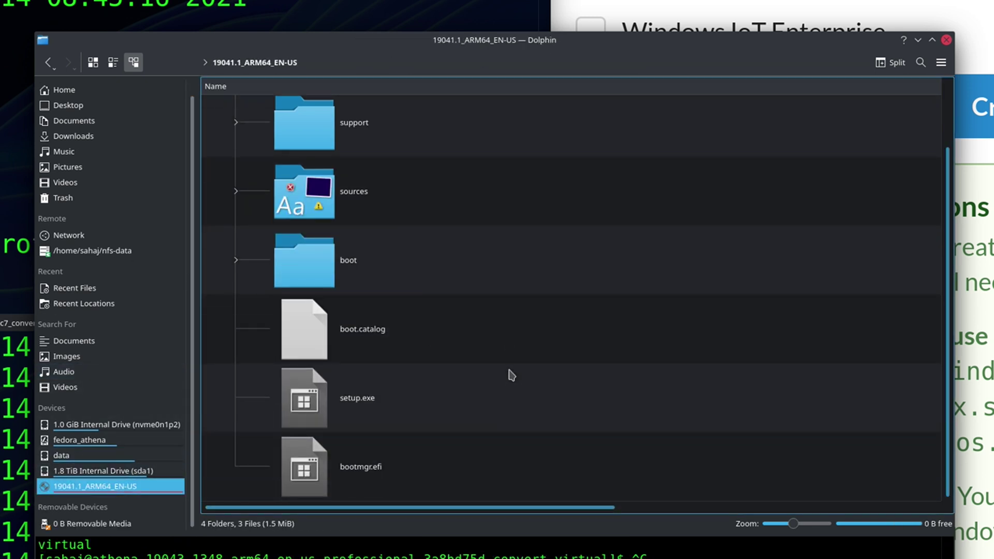
{"action": "key", "text": "ctrl+a"}
{"action": "right_click", "coordinate": [369, 325]}
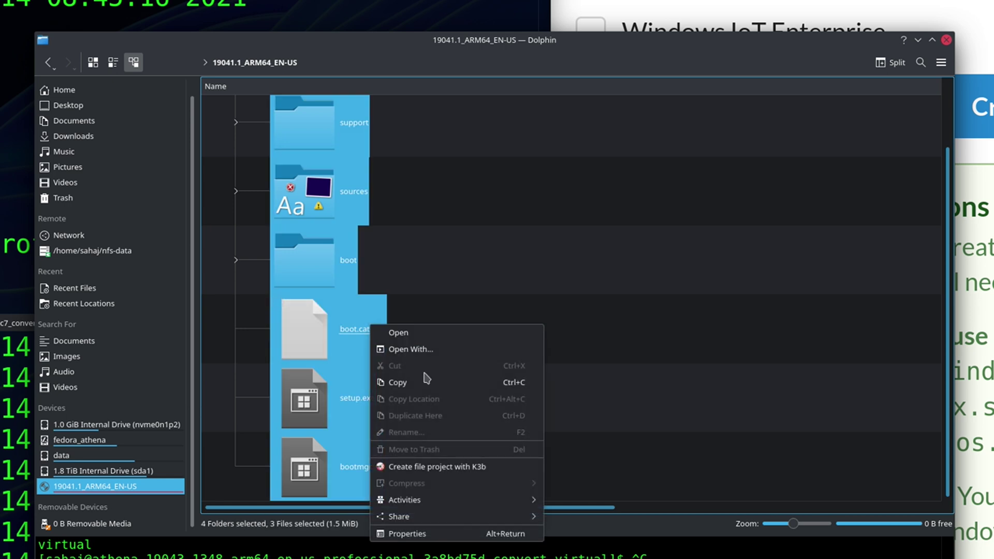
{"action": "left_click", "coordinate": [426, 384]}
{"action": "left_click", "coordinate": [148, 522]}
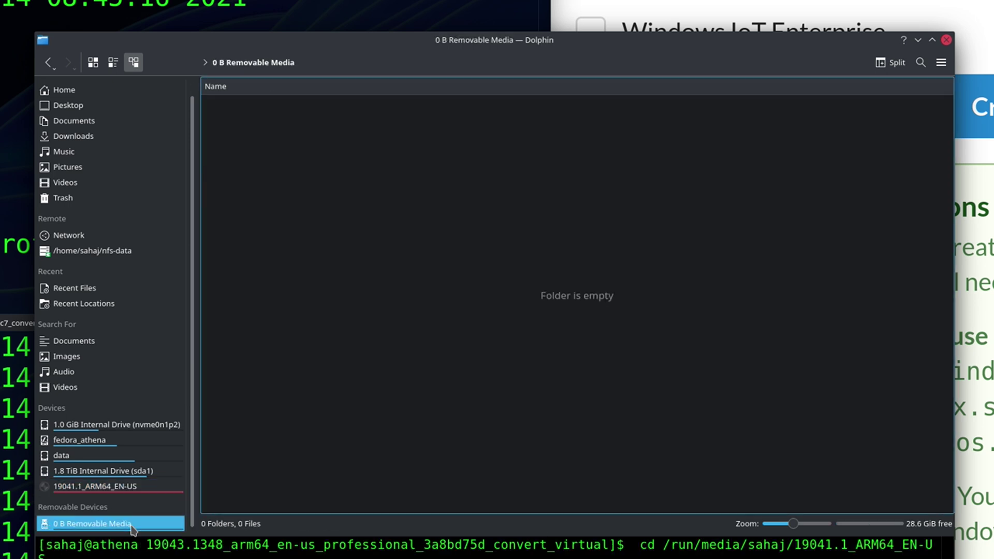
{"action": "right_click", "coordinate": [471, 210]}
{"action": "left_click", "coordinate": [548, 253]}
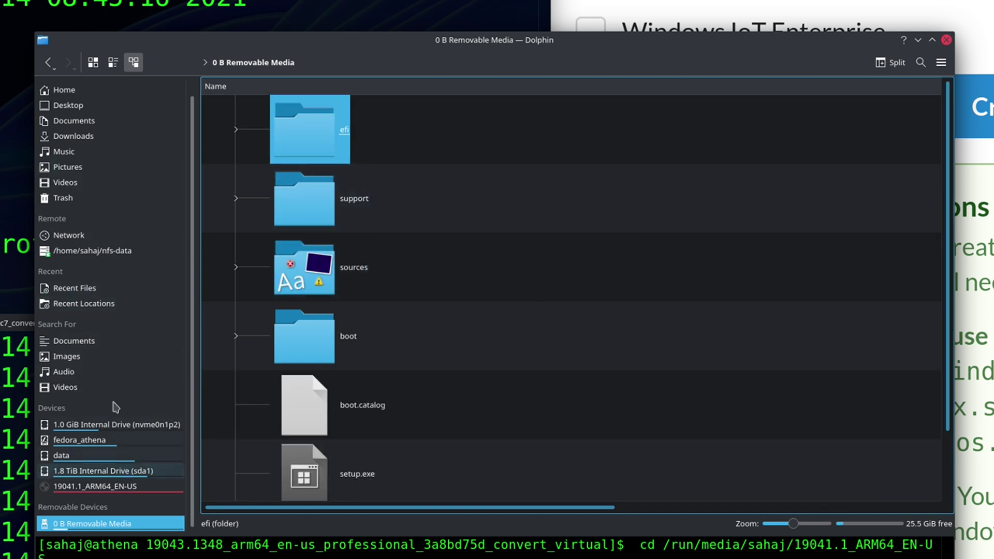
{"action": "left_click", "coordinate": [48, 63]}
Mount the 22000.1 ARM64 ISO from the woa 22000.160 folder and open its contents.
{"action": "left_click", "coordinate": [48, 63]}
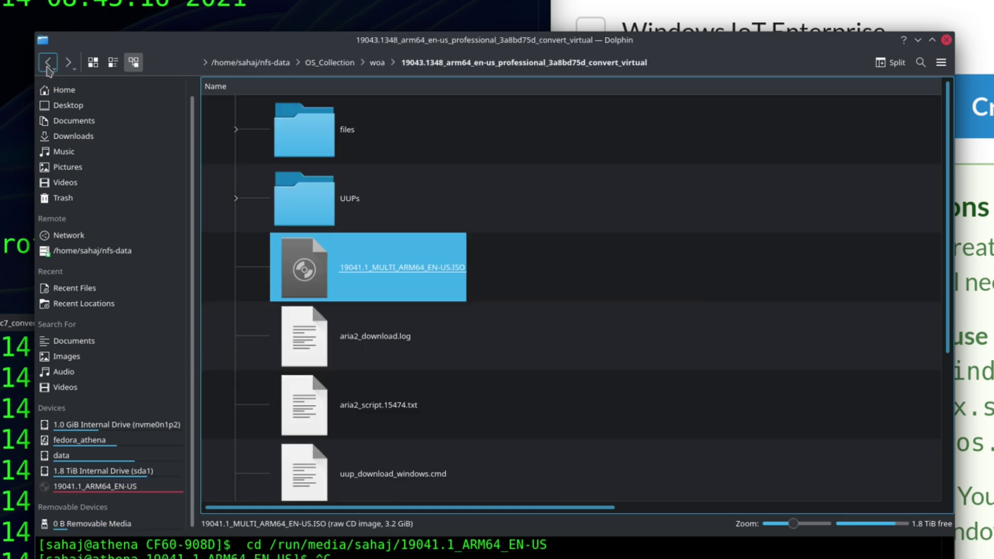
{"action": "left_click", "coordinate": [373, 67]}
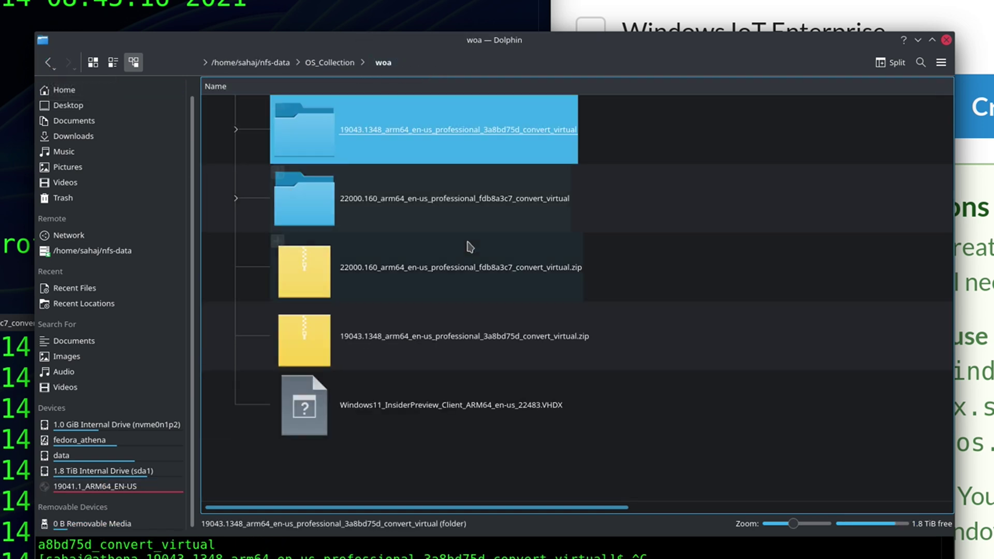
{"action": "left_click", "coordinate": [461, 215]}
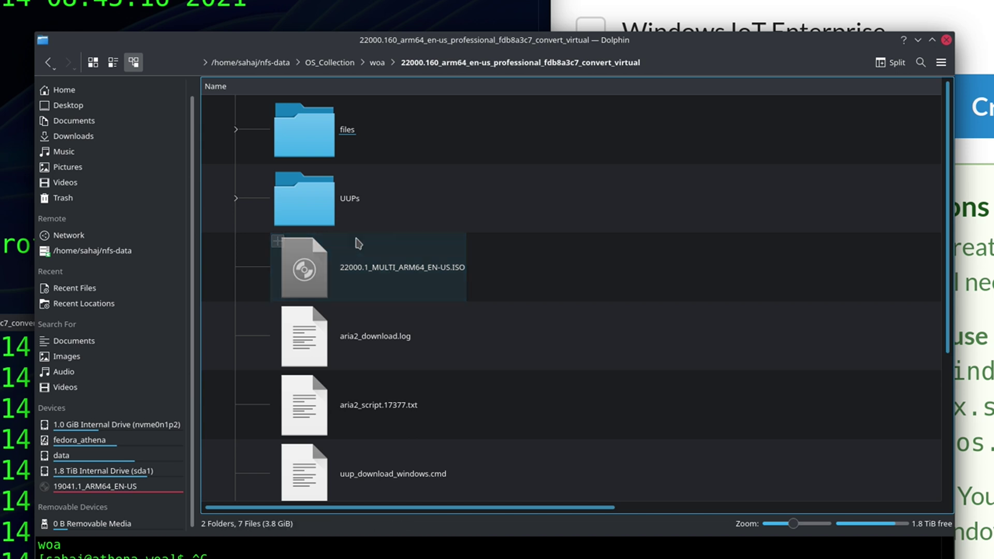
{"action": "right_click", "coordinate": [363, 272]}
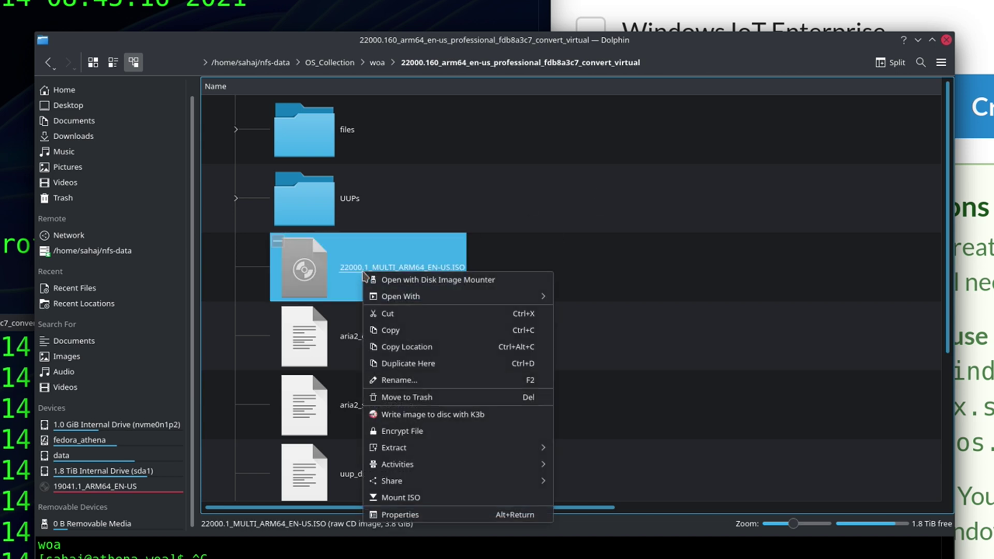
{"action": "left_click", "coordinate": [401, 280]}
{"action": "left_click", "coordinate": [136, 505]}
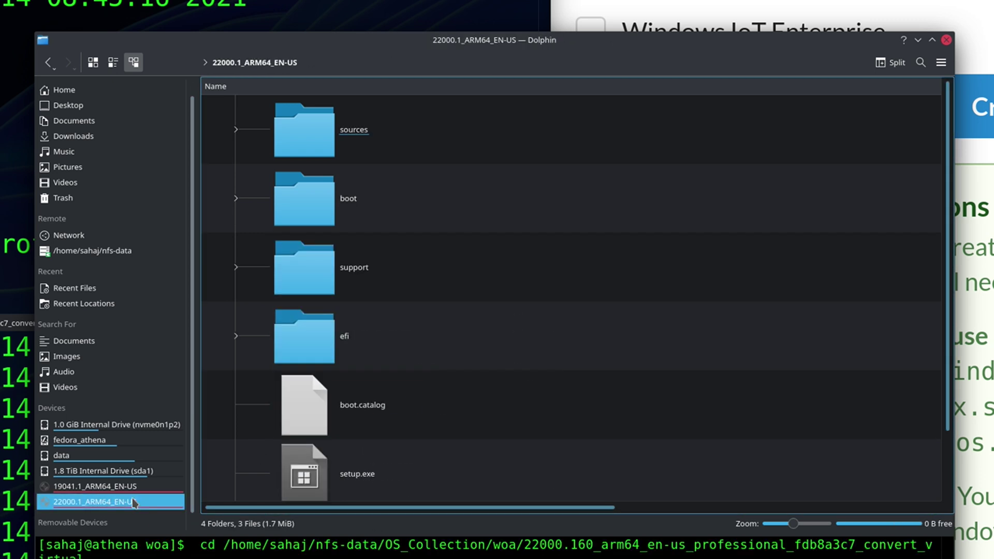
Copy install.esd from the mounted image's sources folder.
{"action": "left_click", "coordinate": [347, 134]}
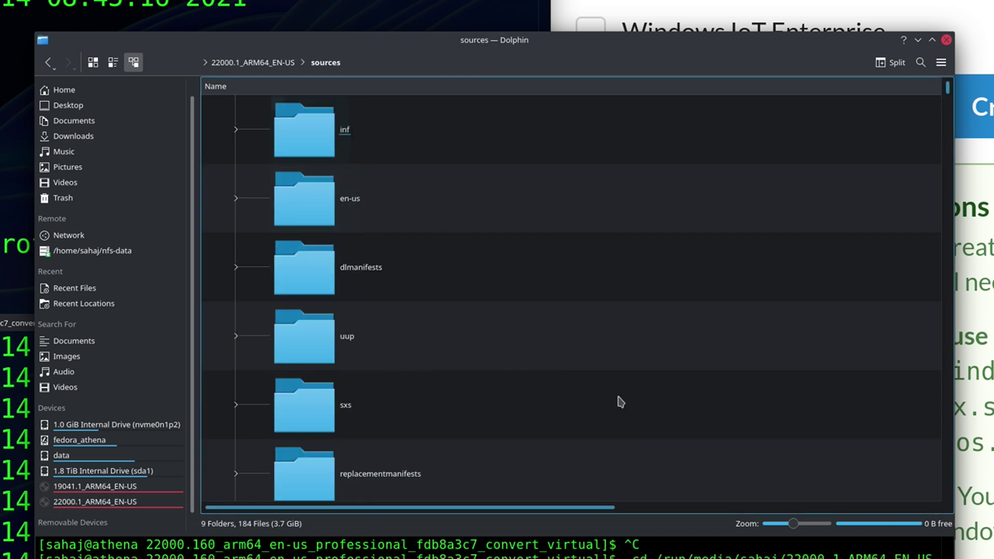
{"action": "scroll", "coordinate": [619, 402], "scroll_direction": "down", "scroll_amount": 10}
{"action": "scroll", "coordinate": [621, 402], "scroll_direction": "down", "scroll_amount": 5}
{"action": "scroll", "coordinate": [622, 402], "scroll_direction": "down", "scroll_amount": 4}
{"action": "scroll", "coordinate": [466, 359], "scroll_direction": "down", "scroll_amount": 3}
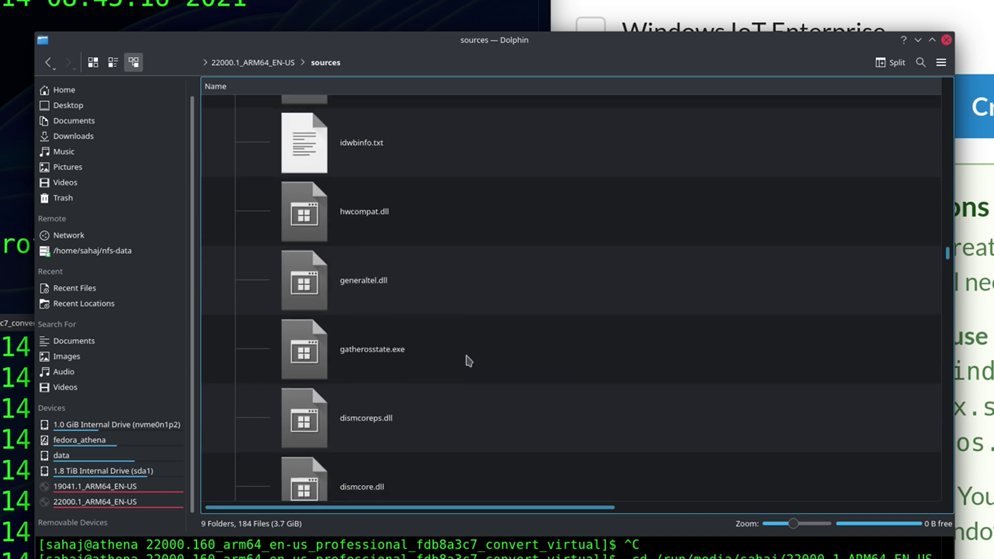
{"action": "scroll", "coordinate": [466, 359], "scroll_direction": "up", "scroll_amount": 5}
{"action": "scroll", "coordinate": [473, 357], "scroll_direction": "down", "scroll_amount": 2}
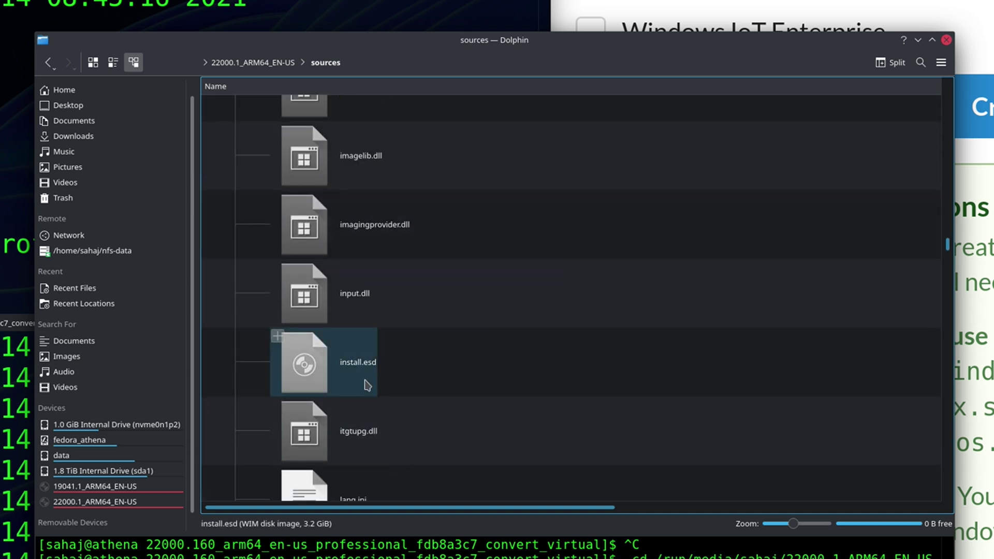
{"action": "left_click", "coordinate": [311, 362]}
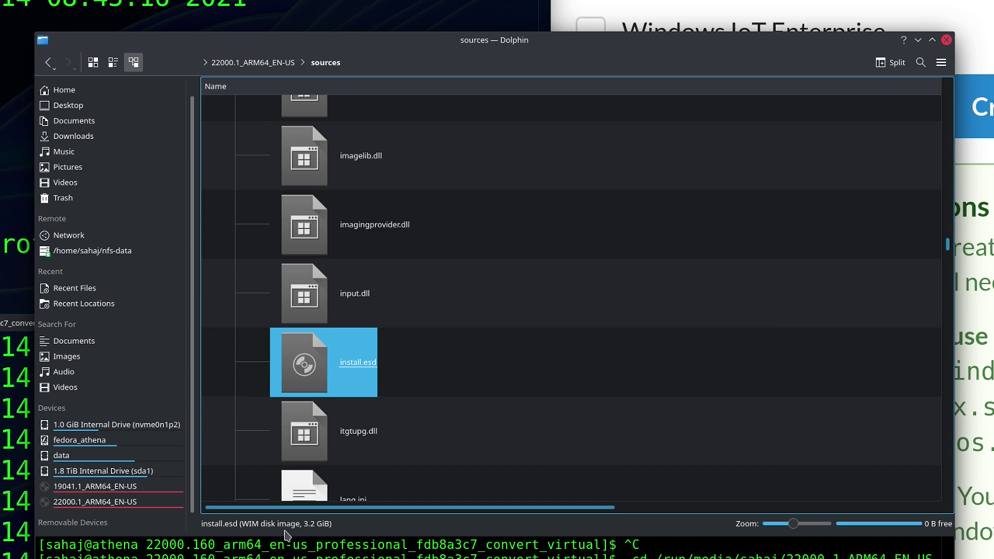
{"action": "right_click", "coordinate": [374, 381]}
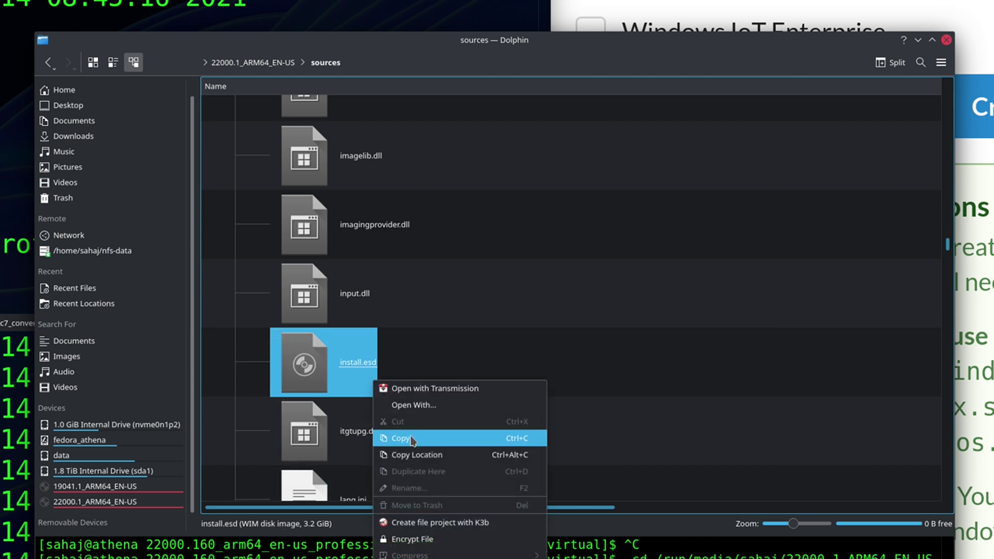
{"action": "left_click", "coordinate": [400, 438]}
Paste install.esd into the USB drive's sources folder, overwrite the old file, then eject the drive.
{"action": "scroll", "coordinate": [104, 510], "scroll_direction": "down", "scroll_amount": 1}
{"action": "left_click", "coordinate": [103, 522]}
{"action": "left_click", "coordinate": [338, 291]}
{"action": "left_click", "coordinate": [337, 291]}
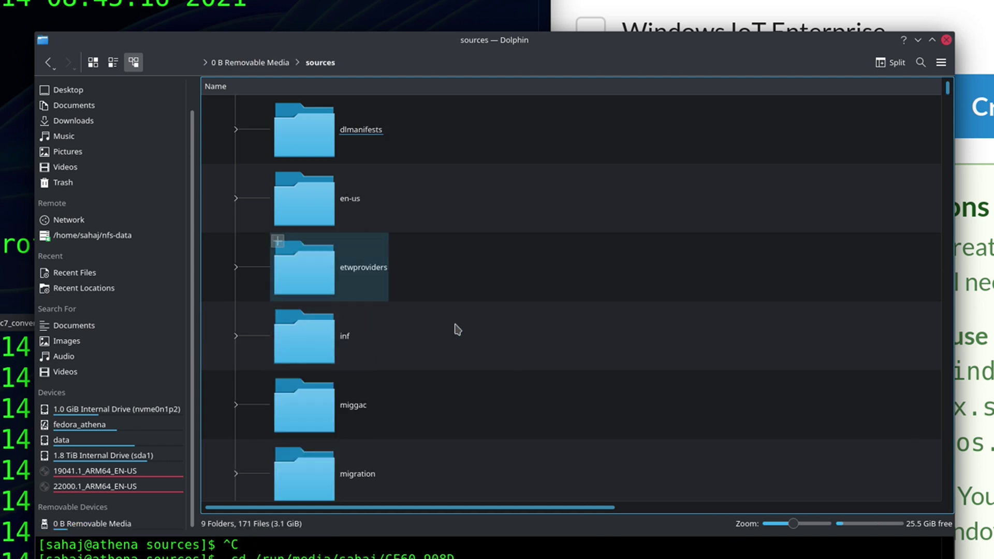
{"action": "right_click", "coordinate": [633, 298]}
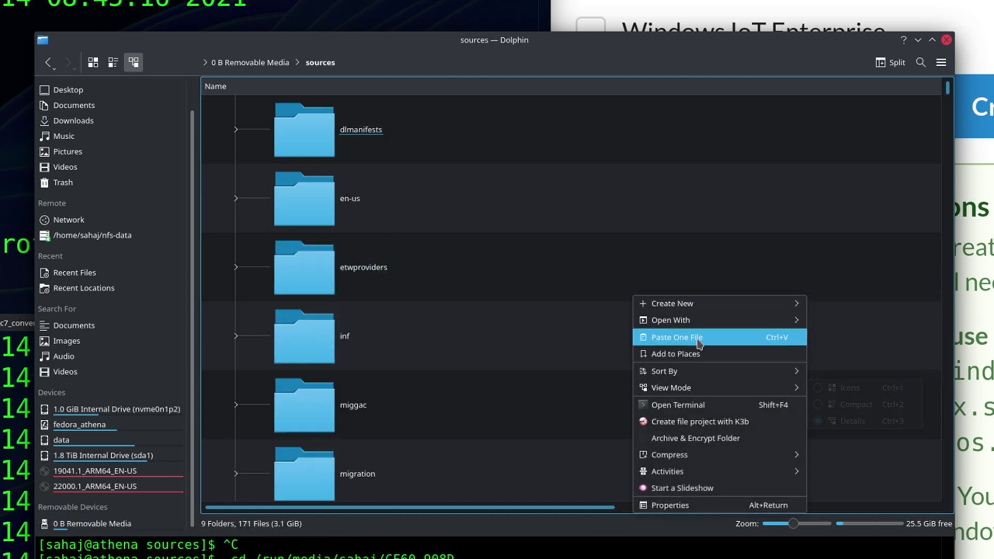
{"action": "left_click", "coordinate": [697, 339]}
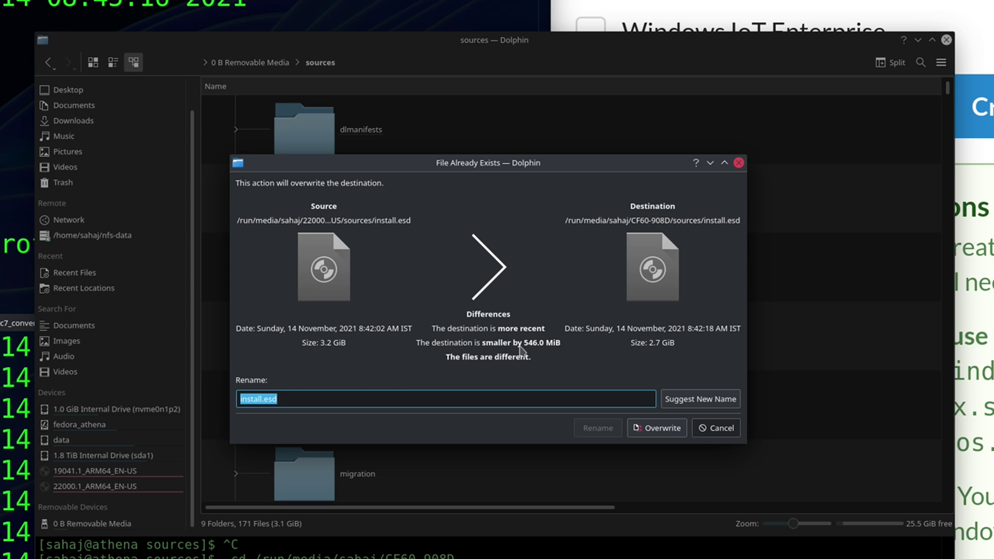
{"action": "left_click", "coordinate": [665, 428]}
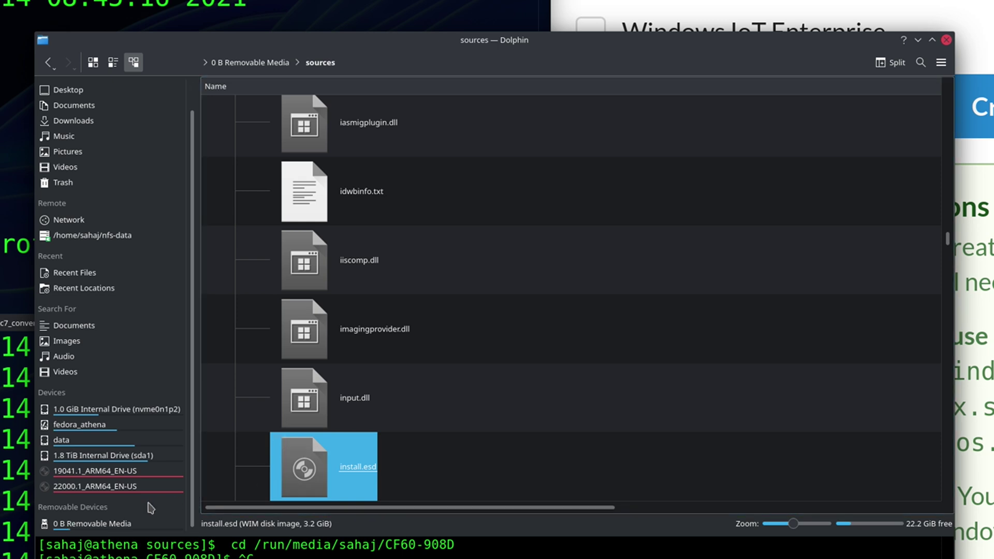
{"action": "right_click", "coordinate": [90, 524]}
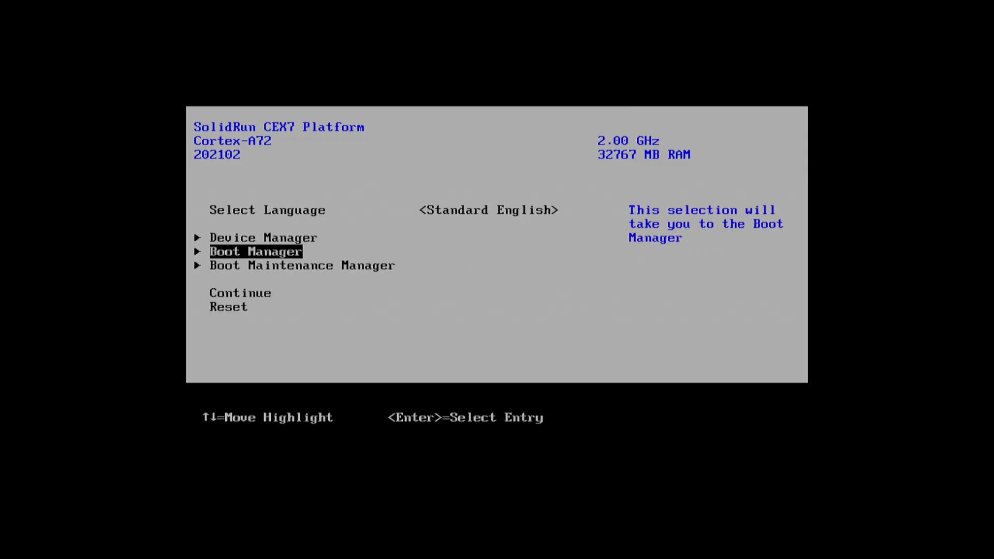
Boot from the UEFI USB SanDisk 3.2Gen1 entry in the firmware Boot Manager.
{"action": "key", "text": "Return"}
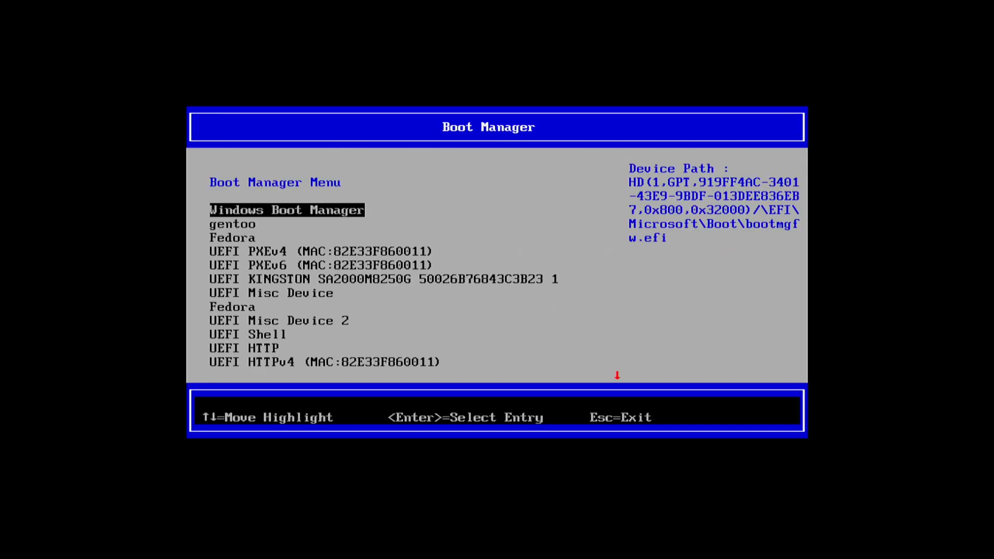
{"action": "key", "text": "Up"}
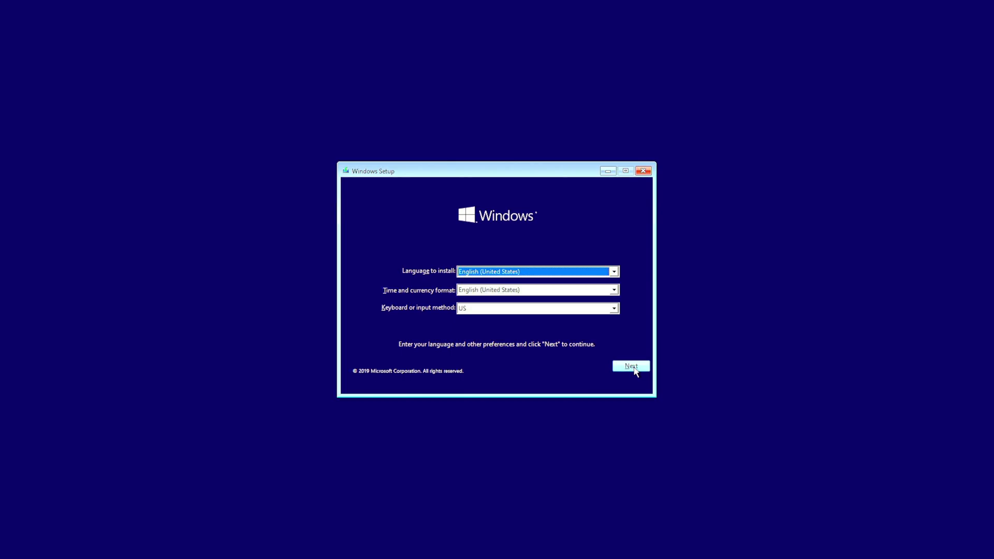
Keep US English, start the install without a product key, and choose Windows 11 Pro for Workstations.
{"action": "left_click", "coordinate": [631, 366]}
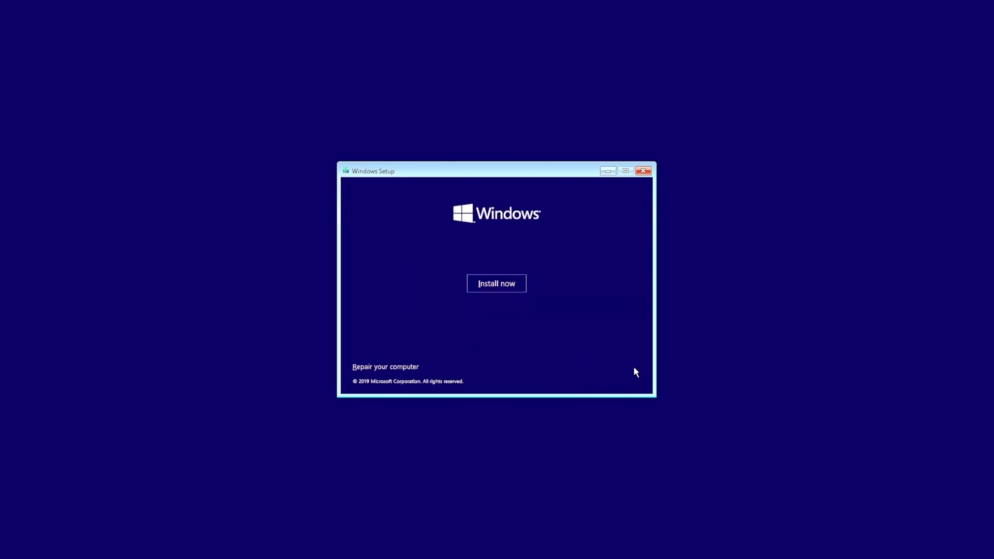
{"action": "left_click", "coordinate": [515, 289]}
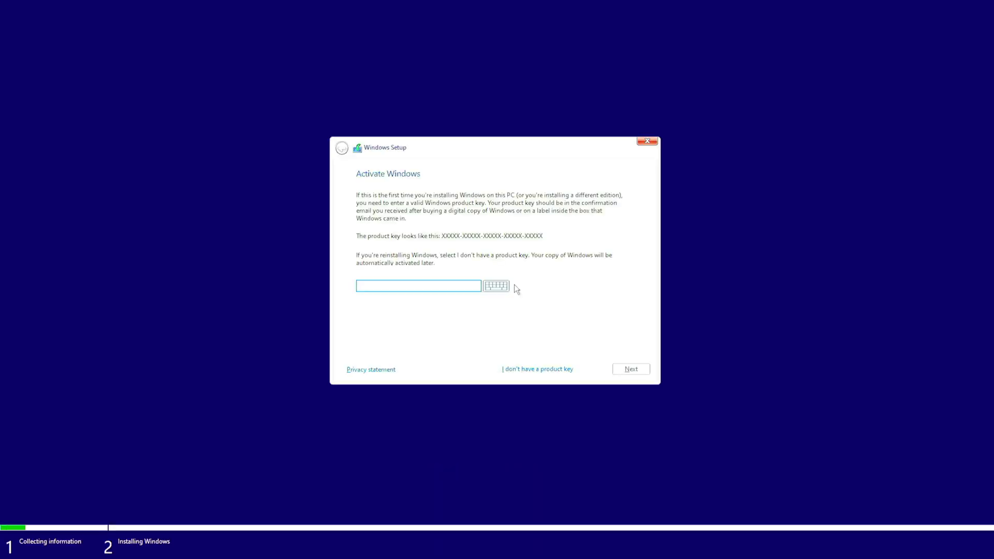
{"action": "left_click", "coordinate": [515, 369]}
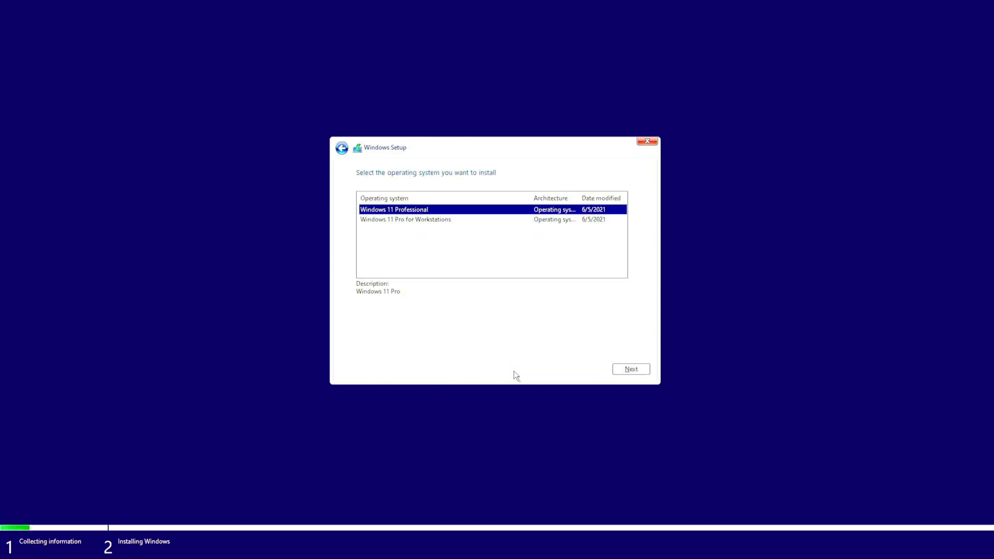
{"action": "left_click", "coordinate": [447, 222]}
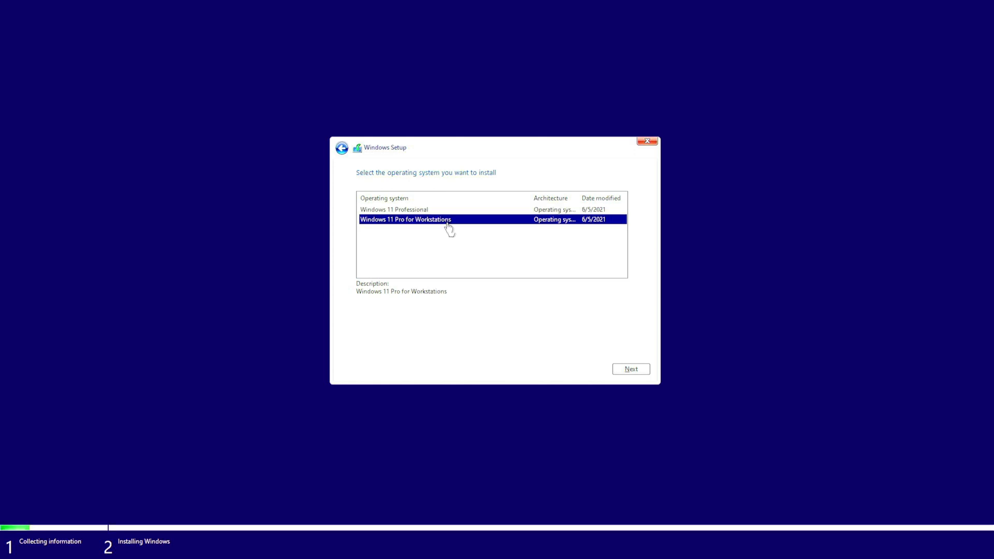
{"action": "left_click", "coordinate": [630, 369]}
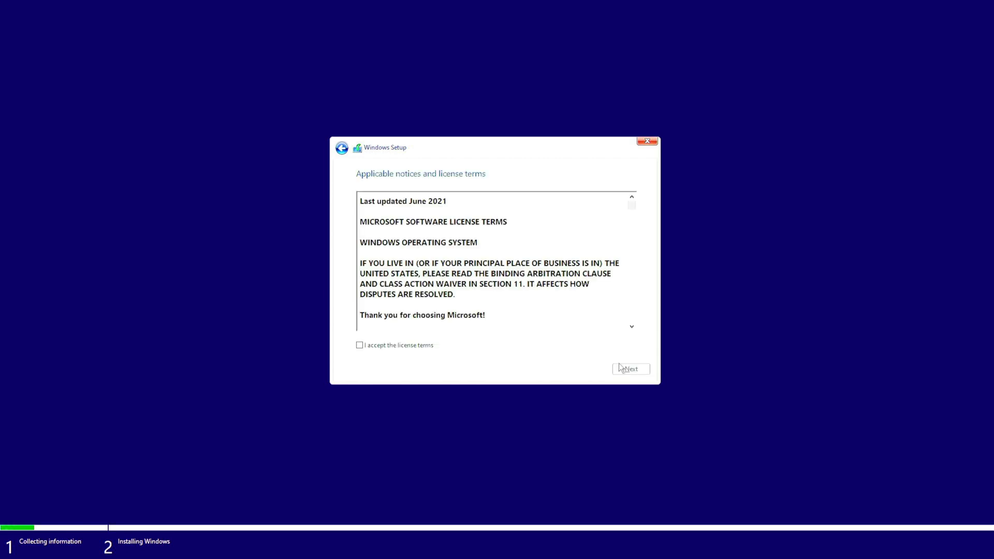
Accept the license terms and run a Custom install onto Drive 0's unallocated space.
{"action": "left_click", "coordinate": [435, 345]}
{"action": "left_click", "coordinate": [616, 369]}
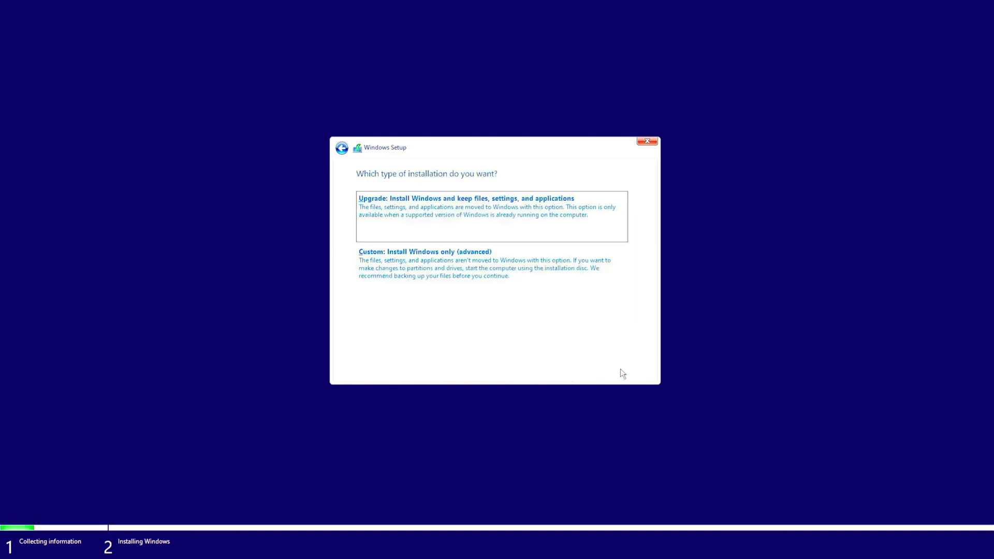
{"action": "left_click", "coordinate": [463, 261]}
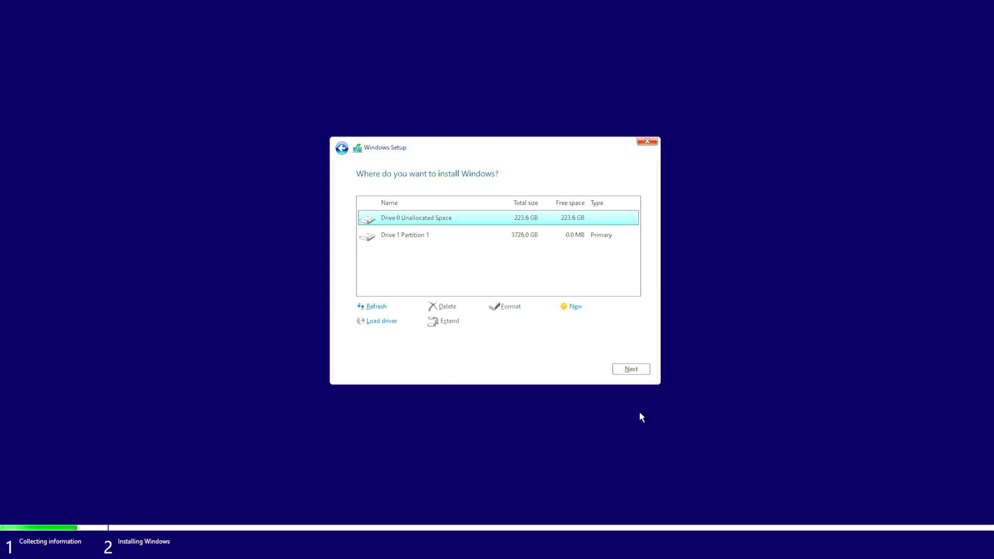
{"action": "left_click", "coordinate": [633, 367]}
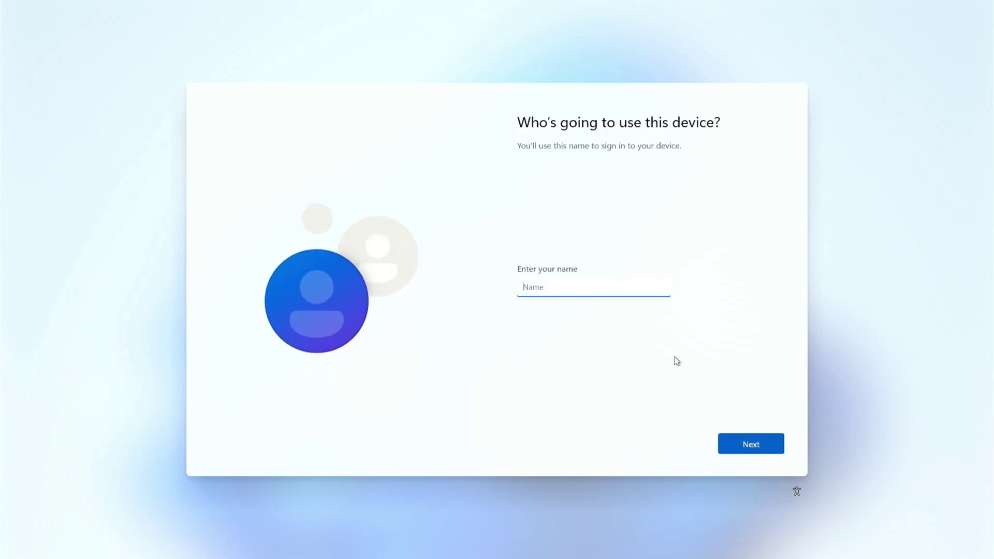
Enter the local account name, then set and confirm its password.
{"action": "type", "text": "d"}
{"action": "key", "text": "Return"}
{"action": "type", "text": "dddd"}
{"action": "key", "text": "Return"}
{"action": "type", "text": "ddddd"}
{"action": "key", "text": "Return"}
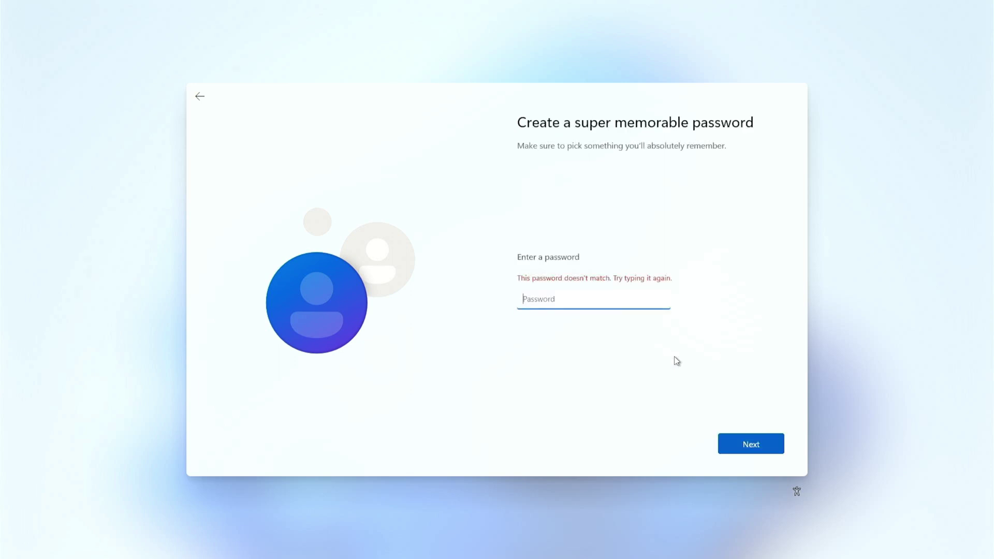
{"action": "type", "text": "dd"}
{"action": "key", "text": "BackSpace"}
{"action": "key", "text": "BackSpace"}
{"action": "type", "text": "dd"}
{"action": "key", "text": "Return"}
{"action": "type", "text": "dd"}
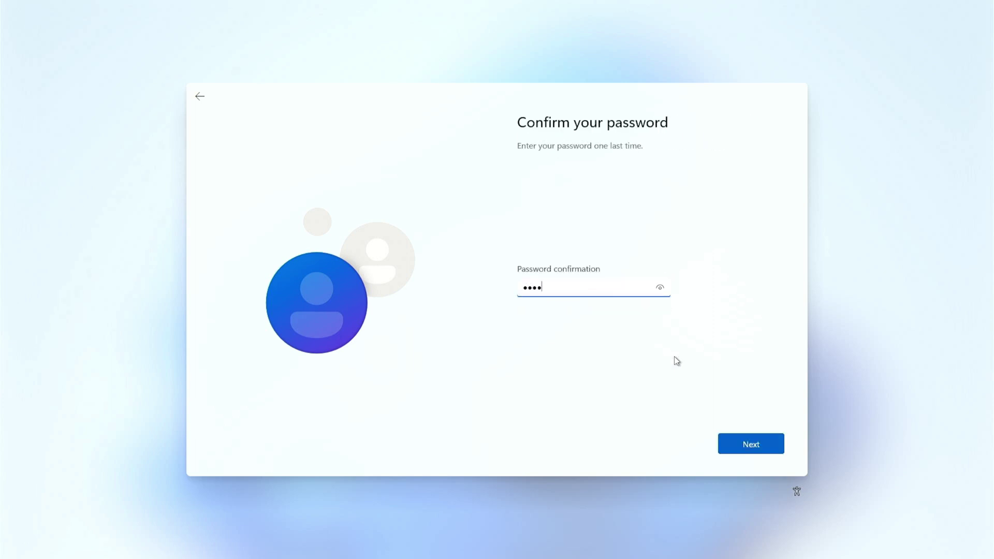
{"action": "key", "text": "Return"}
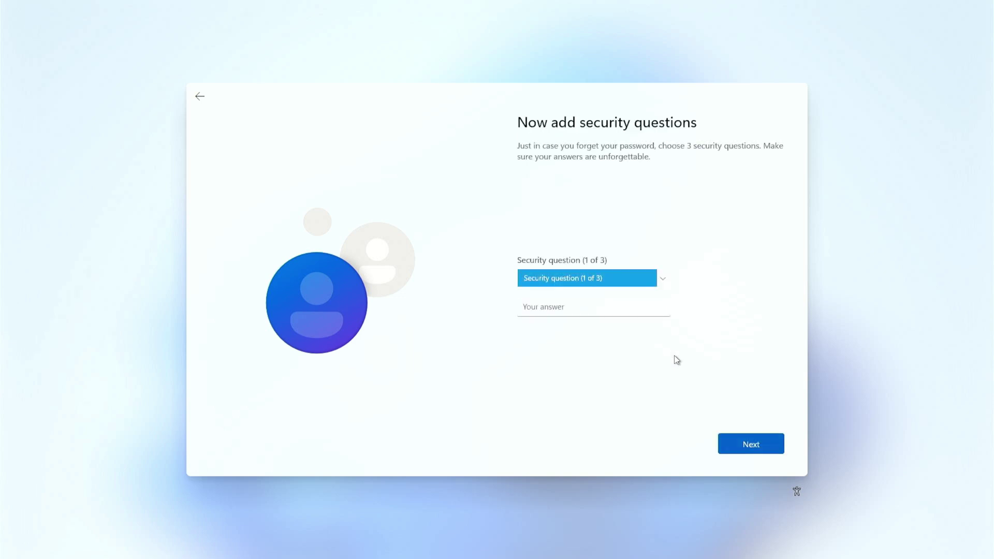
Choose the first pet's name security question and enter its answer.
{"action": "left_click", "coordinate": [661, 284]}
{"action": "left_click", "coordinate": [653, 288]}
{"action": "left_click", "coordinate": [648, 303]}
{"action": "type", "text": "1"}
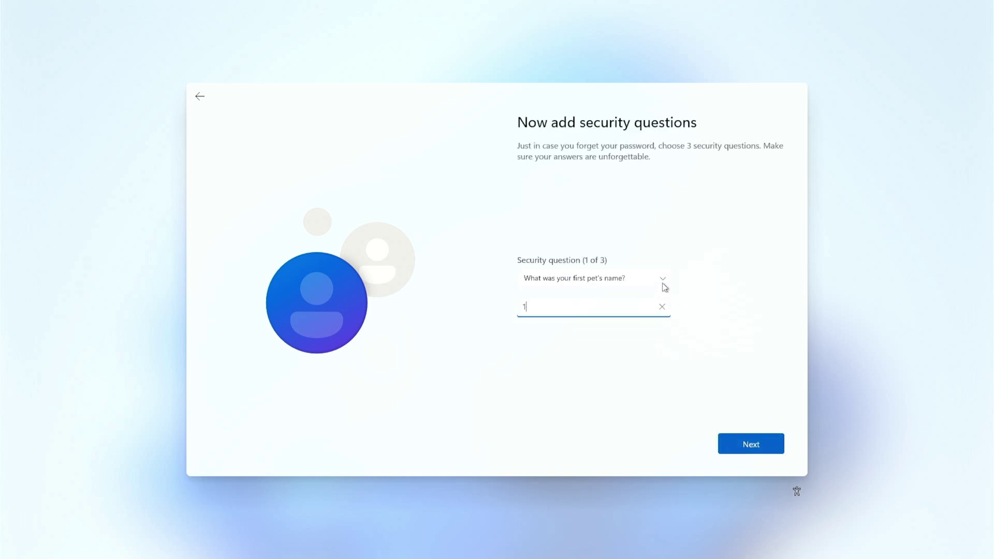
{"action": "left_click", "coordinate": [668, 311]}
{"action": "type", "text": "a"}
{"action": "left_click", "coordinate": [747, 444]}
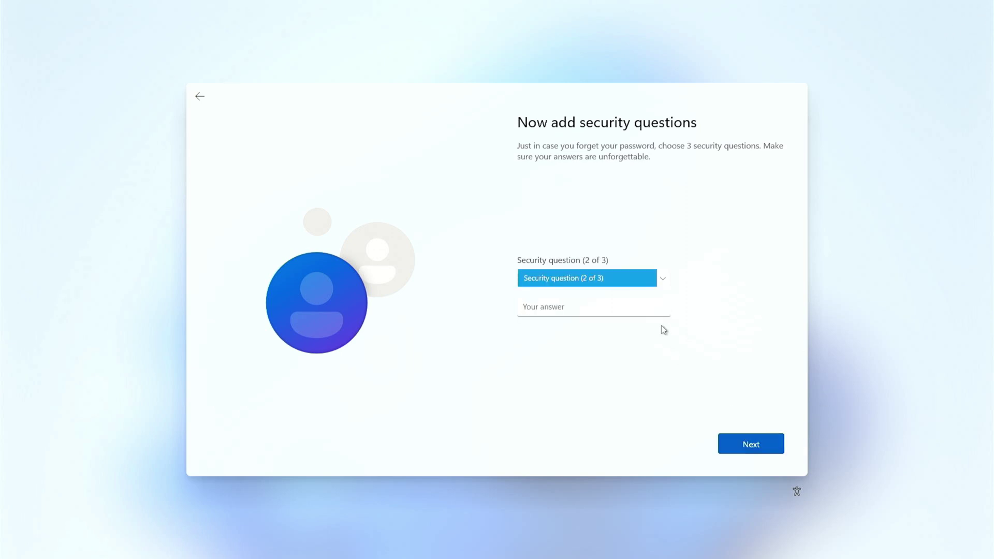
Choose the parents' city security question and enter its answer.
{"action": "left_click", "coordinate": [665, 284]}
{"action": "left_click", "coordinate": [651, 288]}
{"action": "left_click", "coordinate": [628, 311]}
{"action": "type", "text": "a"}
{"action": "left_click", "coordinate": [731, 441]}
Choose the childhood nickname security question, enter its answer, and submit the questions.
{"action": "left_click", "coordinate": [673, 282]}
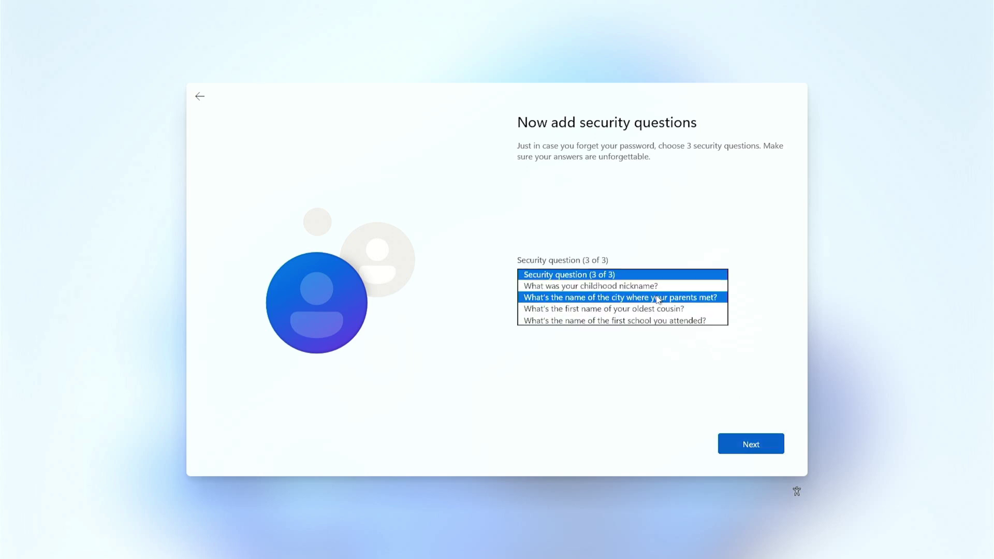
{"action": "left_click", "coordinate": [650, 295]}
{"action": "left_click", "coordinate": [649, 281]}
{"action": "left_click", "coordinate": [585, 267]}
{"action": "left_click", "coordinate": [644, 306]}
{"action": "type", "text": "a"}
{"action": "left_click", "coordinate": [748, 443]}
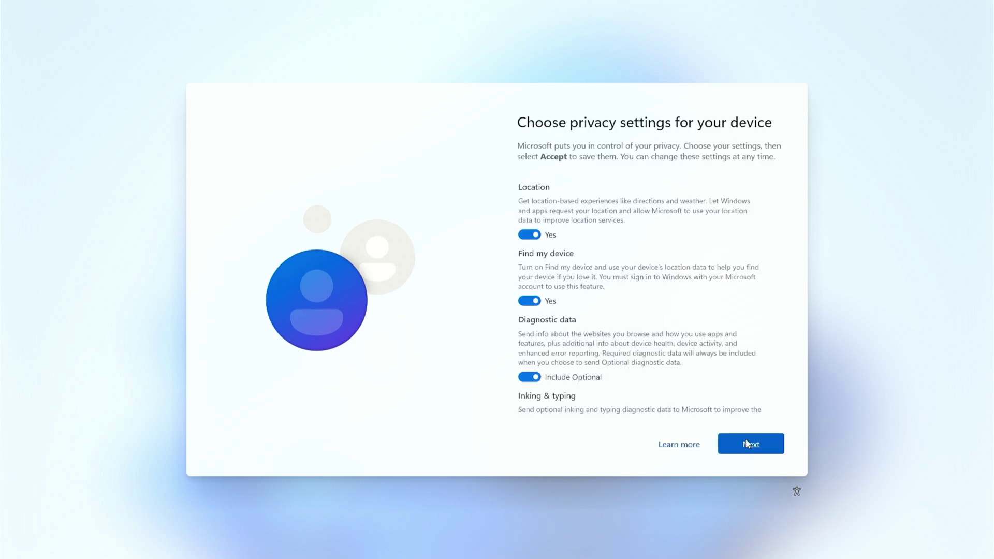
Turn off Location, Find my device and Inking & typing, limit diagnostic data to required, and accept.
{"action": "left_click", "coordinate": [529, 235]}
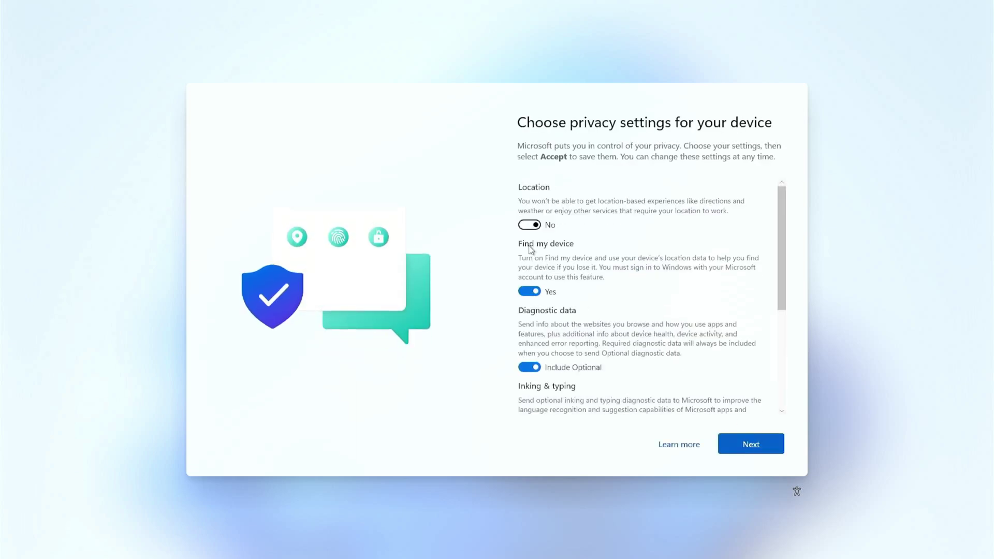
{"action": "left_click", "coordinate": [529, 288]}
{"action": "left_click", "coordinate": [529, 344]}
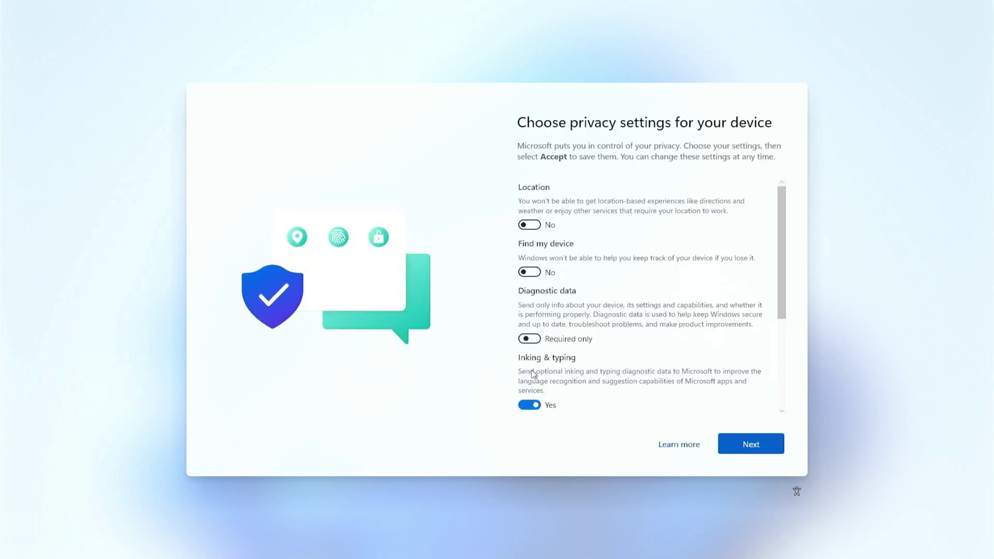
{"action": "left_click", "coordinate": [529, 405]}
{"action": "scroll", "coordinate": [617, 362], "scroll_direction": "down", "scroll_amount": 3}
{"action": "left_click", "coordinate": [529, 313]}
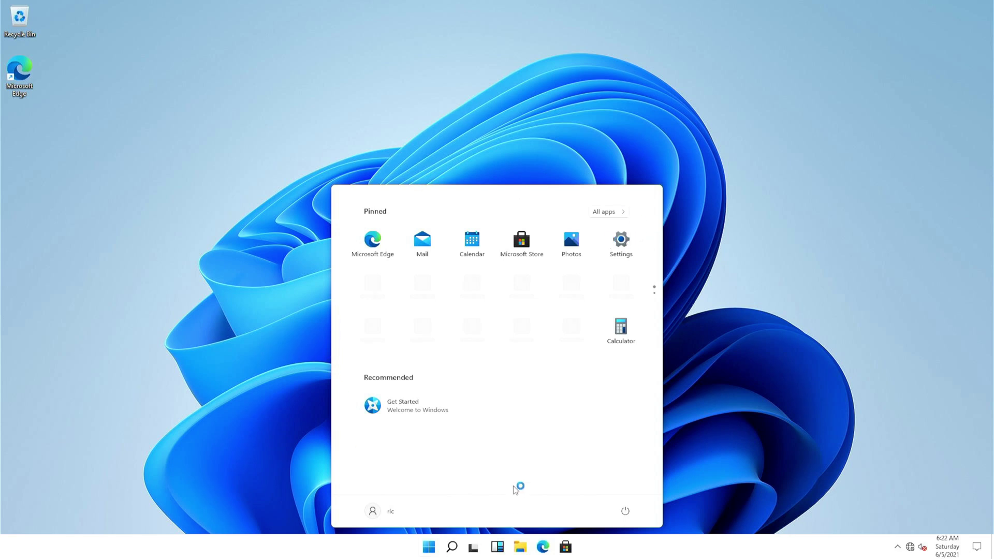
Open Settings > System > About and highlight the Cortex-A72 2.00 GHz processor and 63.4 GB RAM.
{"action": "left_click", "coordinate": [618, 241]}
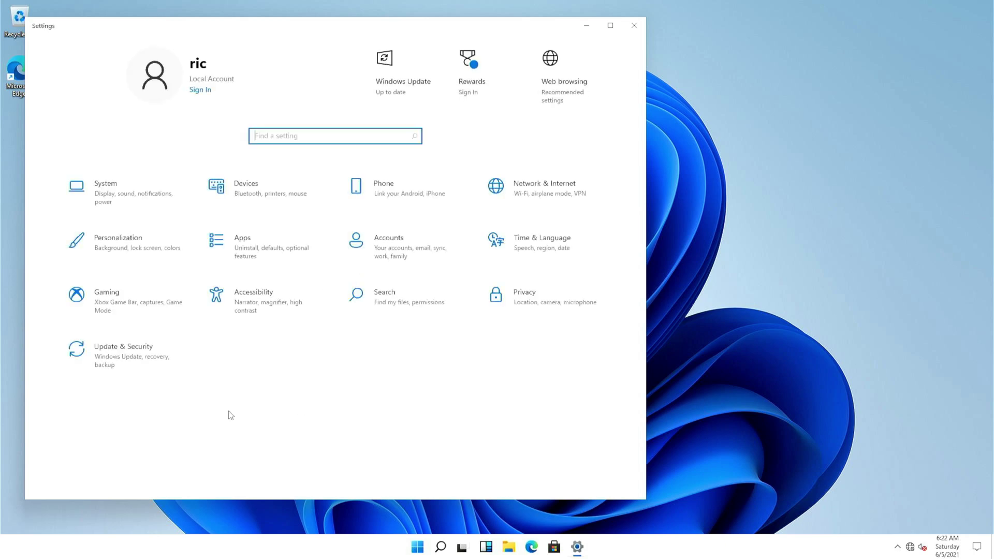
{"action": "left_click", "coordinate": [137, 210]}
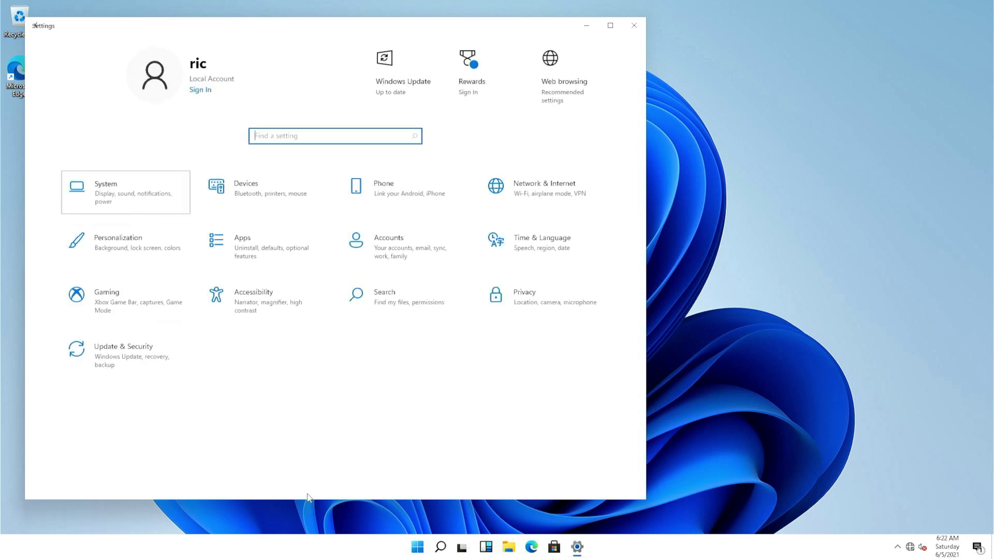
{"action": "left_click", "coordinate": [110, 414]}
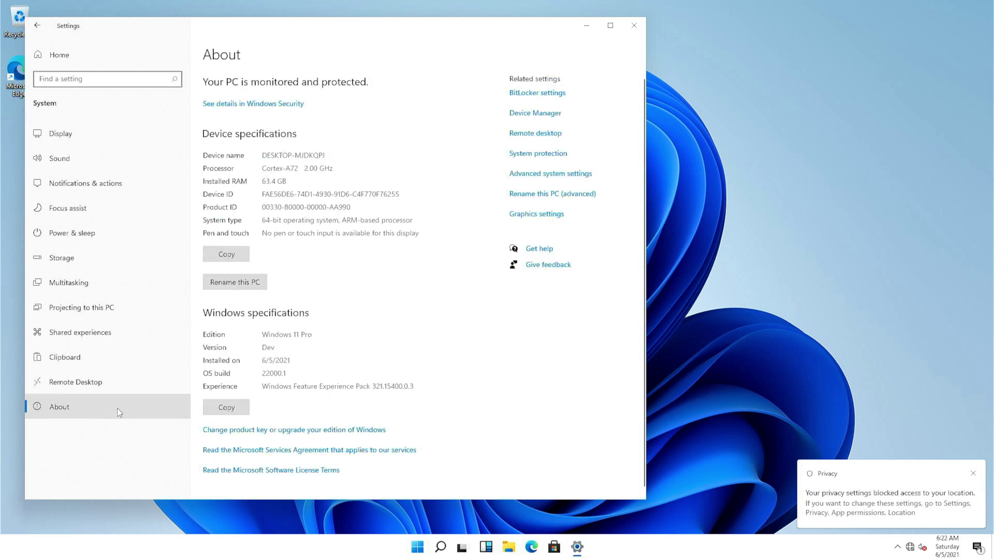
{"action": "left_click_drag", "start_coordinate": [269, 170], "coordinate": [330, 165]}
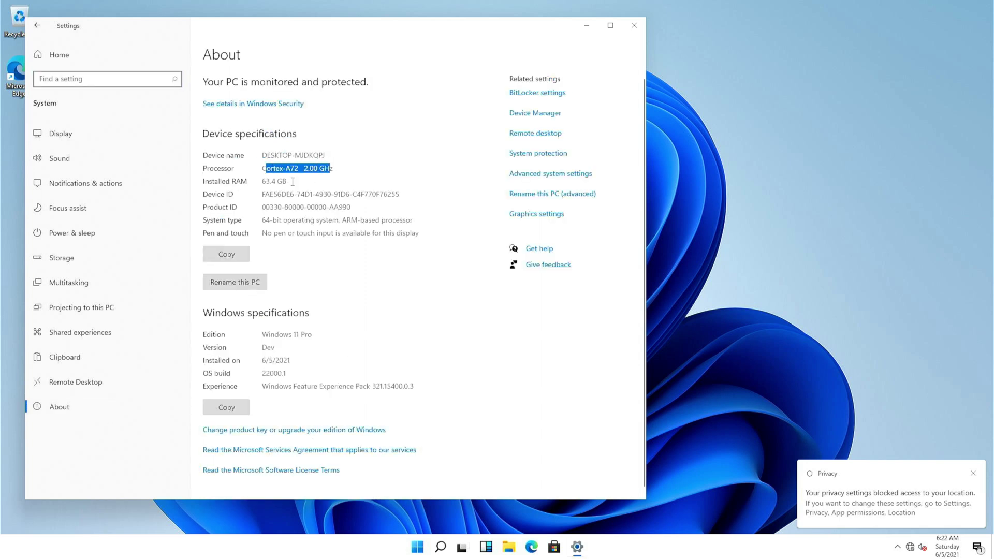
{"action": "left_click_drag", "start_coordinate": [262, 181], "coordinate": [269, 183]}
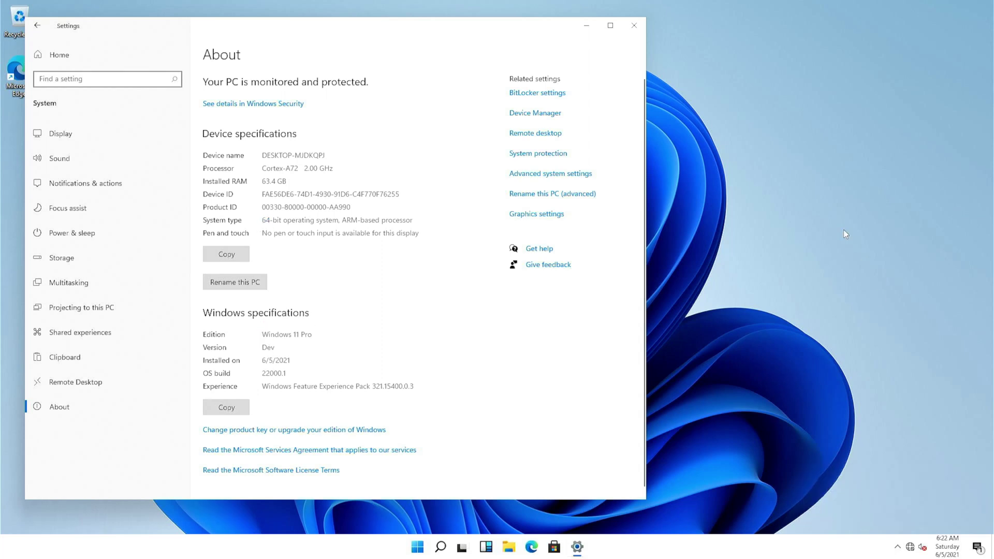
Launch Task Manager with full details and switch the CPU performance graph to logical processors.
{"action": "right_click", "coordinate": [414, 547]}
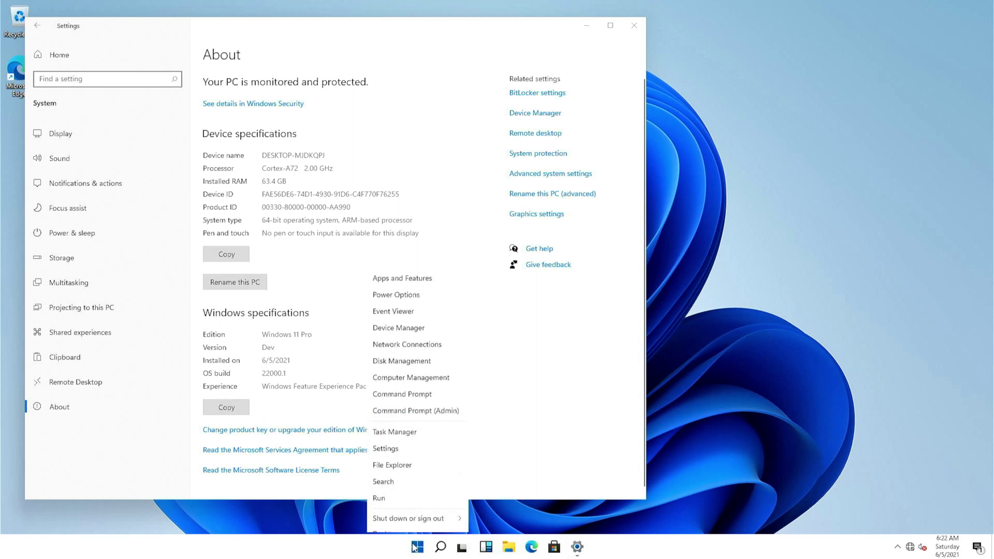
{"action": "left_click", "coordinate": [398, 425]}
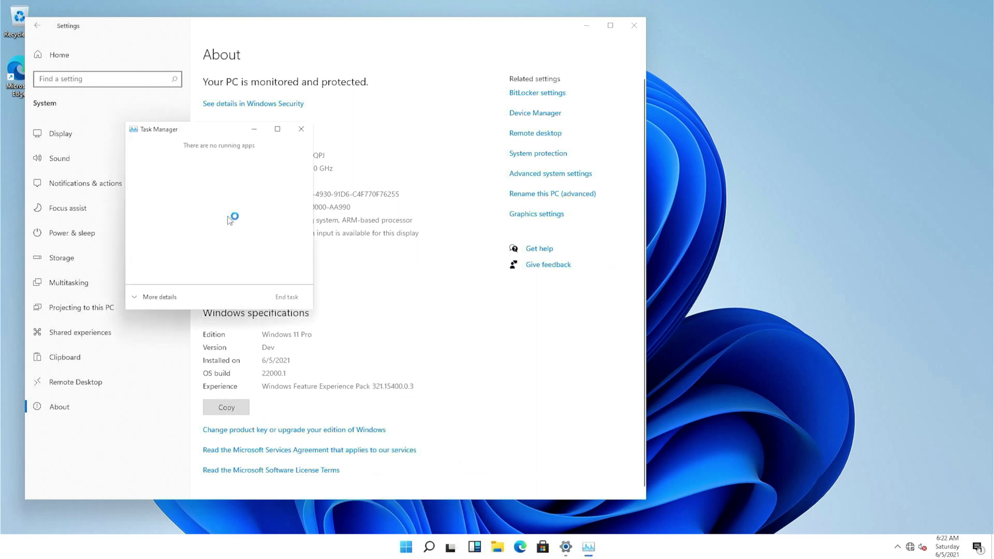
{"action": "left_click", "coordinate": [148, 298]}
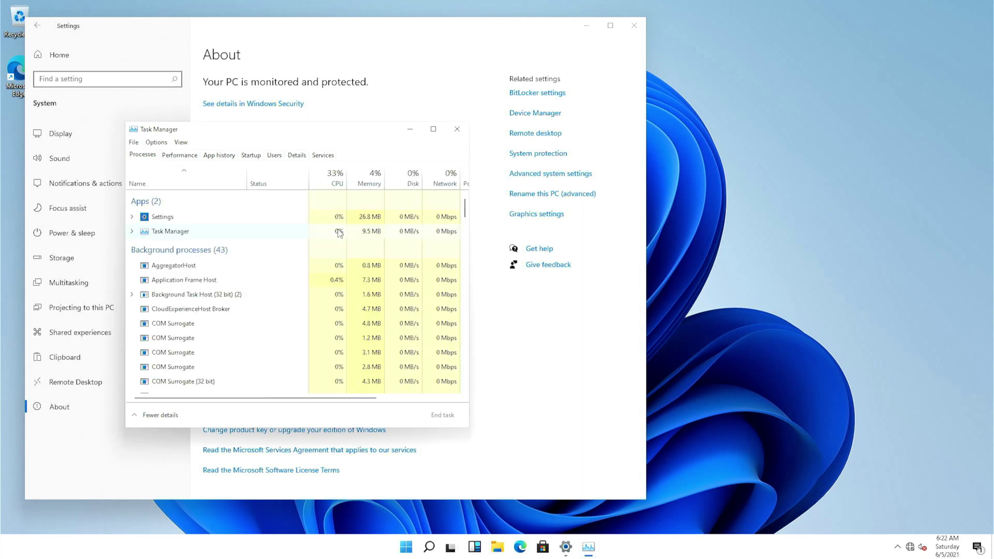
{"action": "left_click", "coordinate": [180, 155]}
{"action": "right_click", "coordinate": [395, 245]}
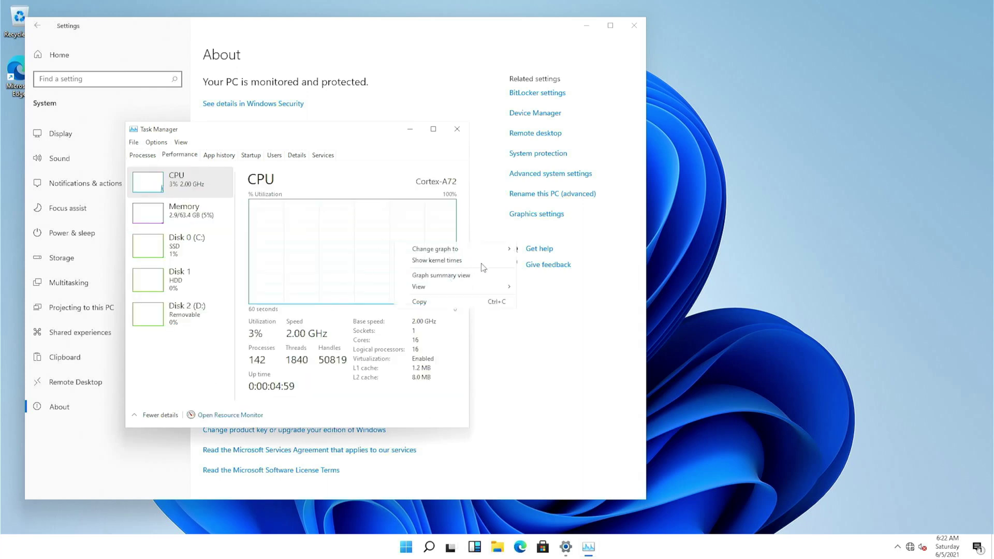
{"action": "mouse_move", "coordinate": [507, 251]}
{"action": "left_click", "coordinate": [569, 260]}
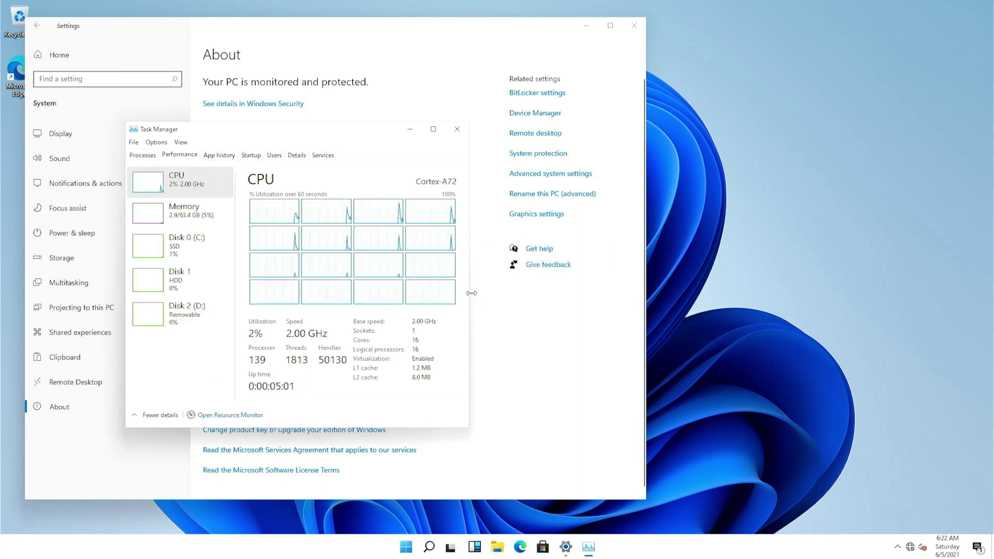
Resize Task Manager and place it beside the About details so all 16 CPU graphs fit.
{"action": "left_click_drag", "start_coordinate": [469, 299], "coordinate": [572, 298]}
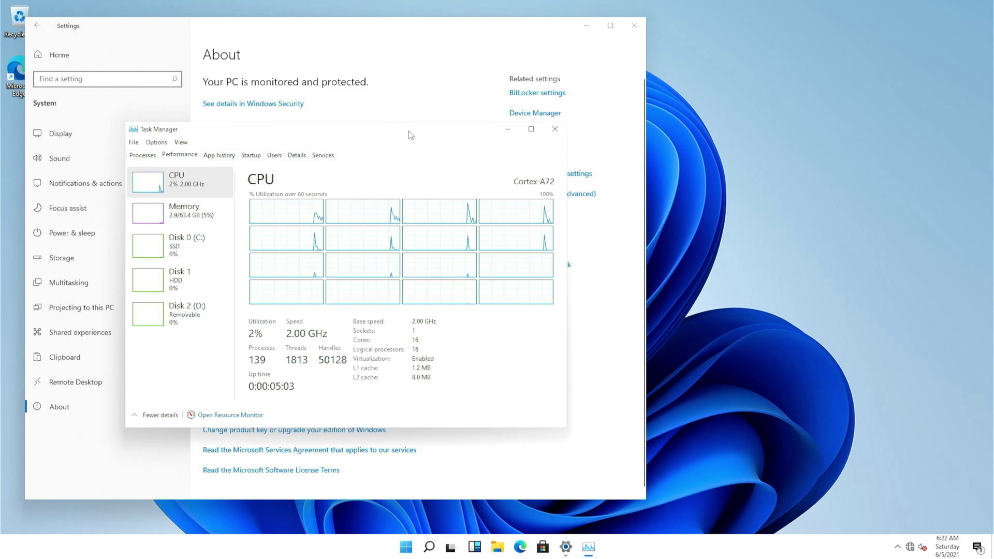
{"action": "left_click_drag", "start_coordinate": [412, 133], "coordinate": [825, 131]}
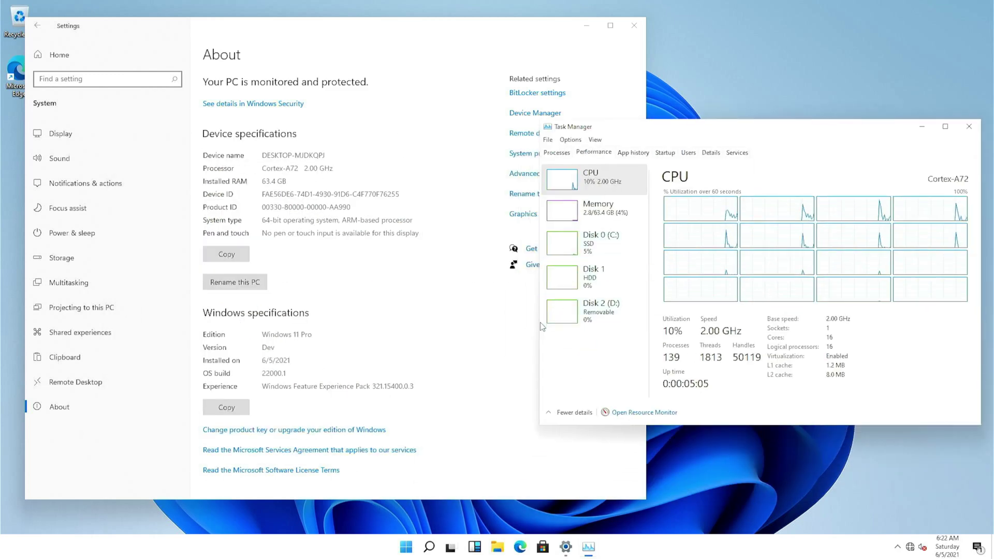
{"action": "left_click_drag", "start_coordinate": [540, 326], "coordinate": [656, 318]}
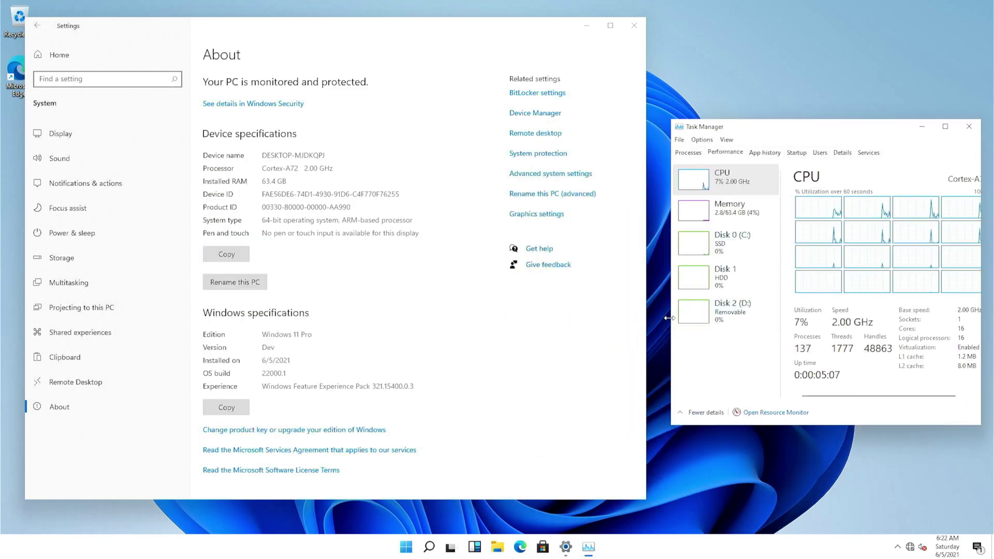
{"action": "left_click_drag", "start_coordinate": [670, 318], "coordinate": [581, 318]}
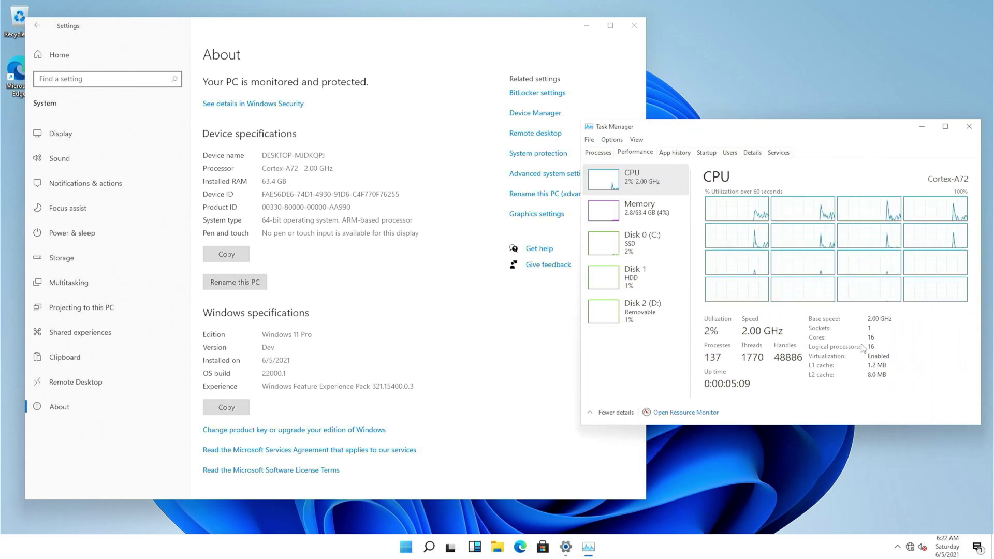
{"action": "double_click", "coordinate": [733, 263]}
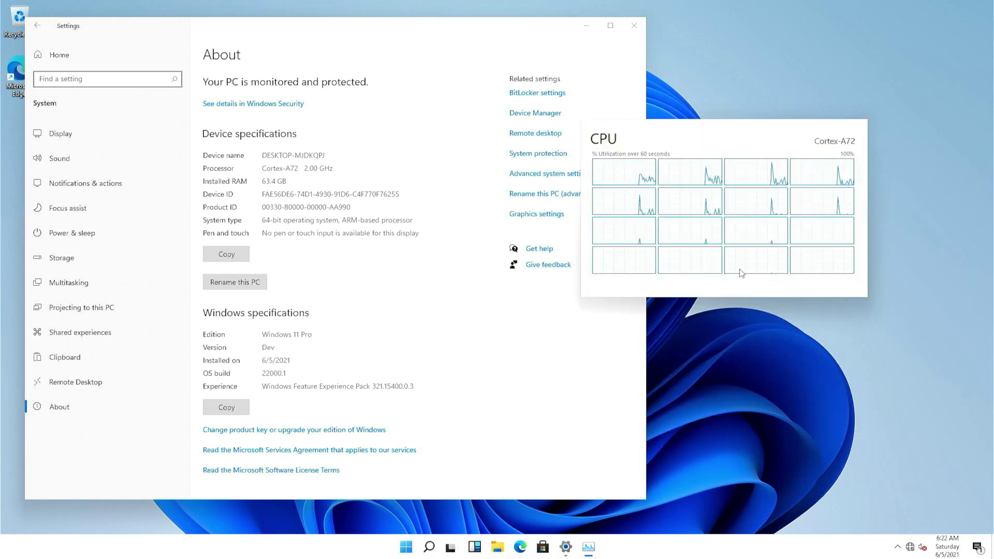
{"action": "double_click", "coordinate": [827, 143]}
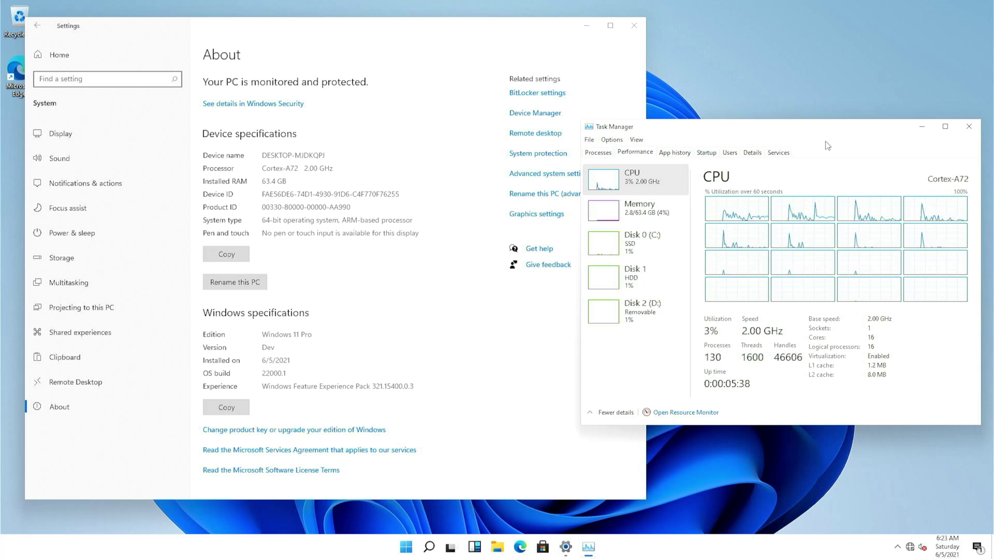
Check the Memory, Disk 0 and Disk 2 performance figures, then list the running processes.
{"action": "left_click", "coordinate": [653, 210]}
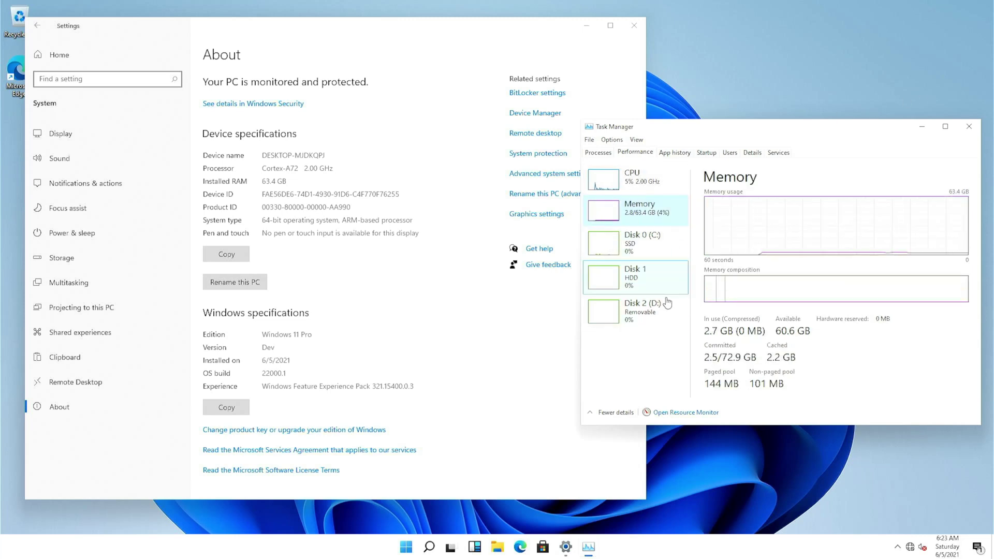
{"action": "left_click", "coordinate": [673, 245]}
{"action": "left_click", "coordinate": [670, 313]}
{"action": "left_click", "coordinate": [683, 243]}
{"action": "left_click", "coordinate": [675, 308]}
{"action": "left_click", "coordinate": [598, 153]}
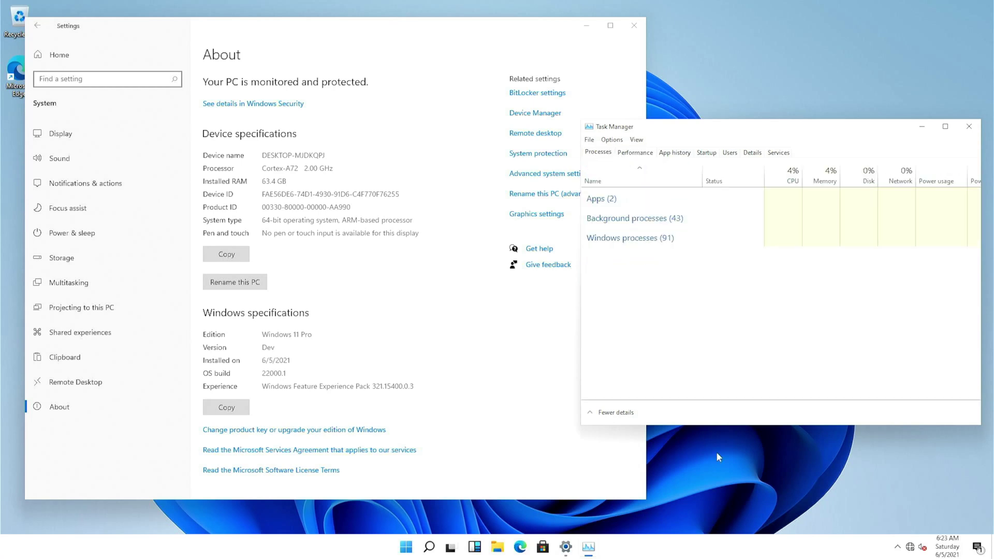